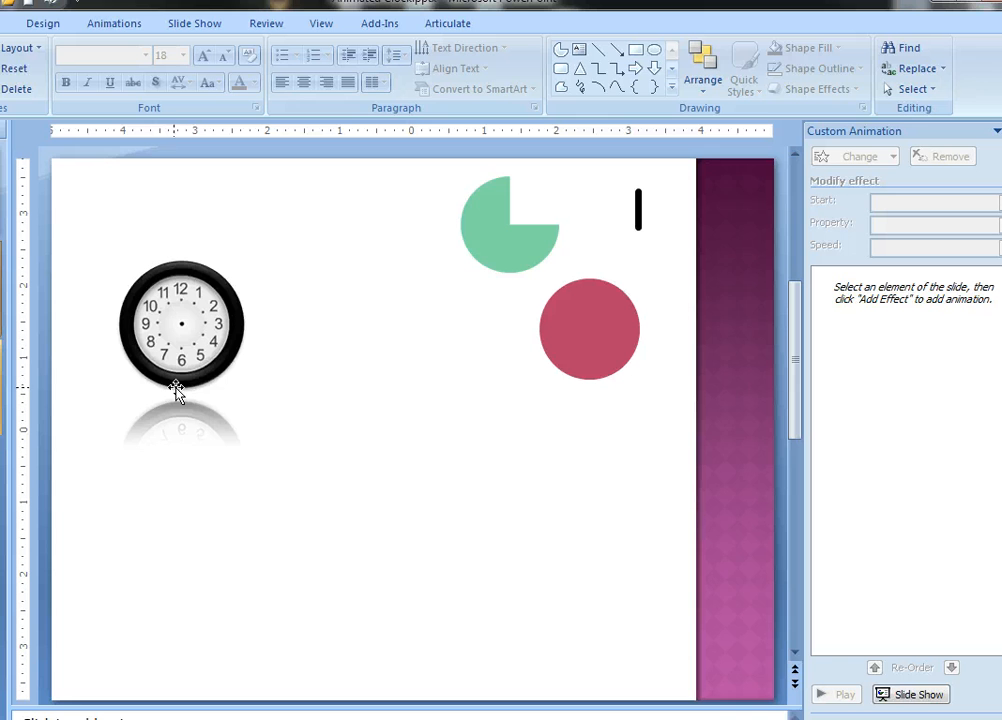
drag(485, 239, 433, 254)
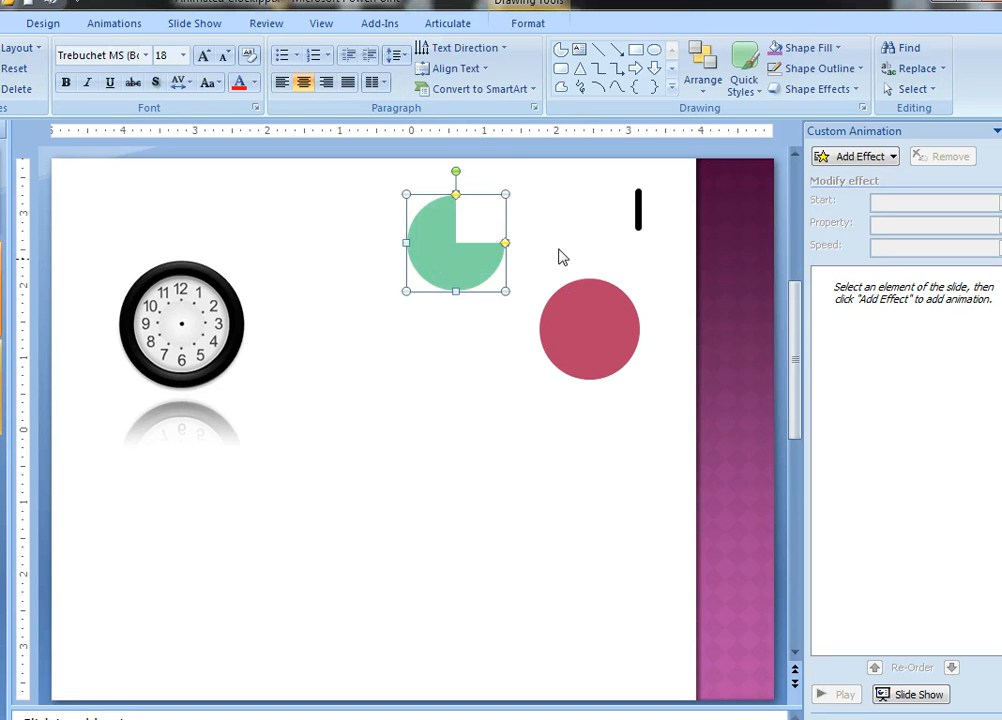
click(673, 94)
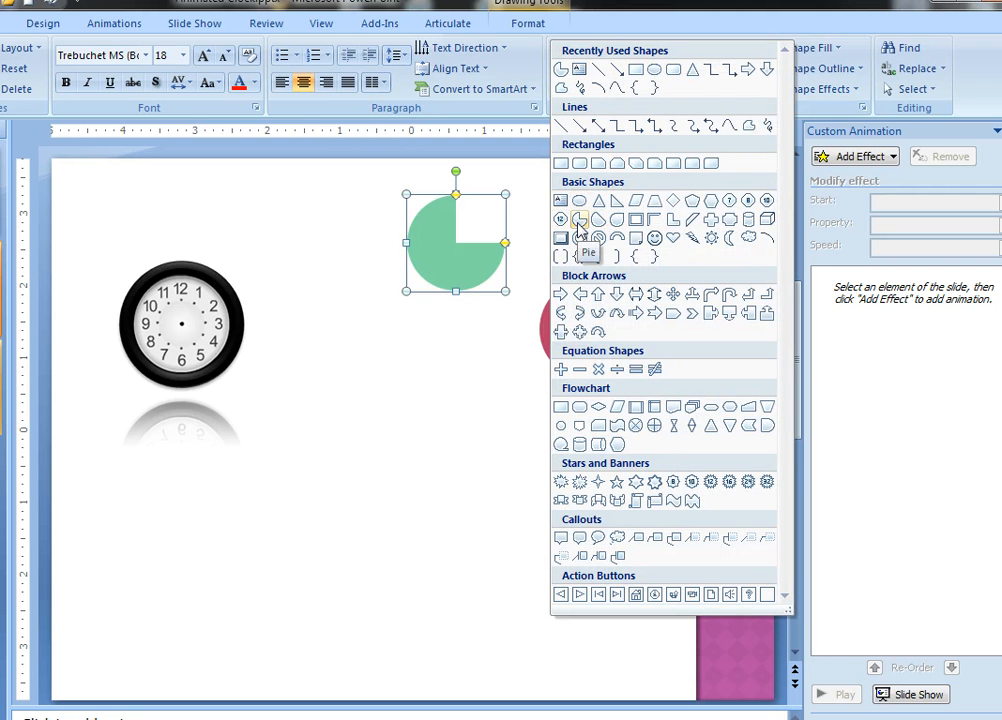
click(445, 378)
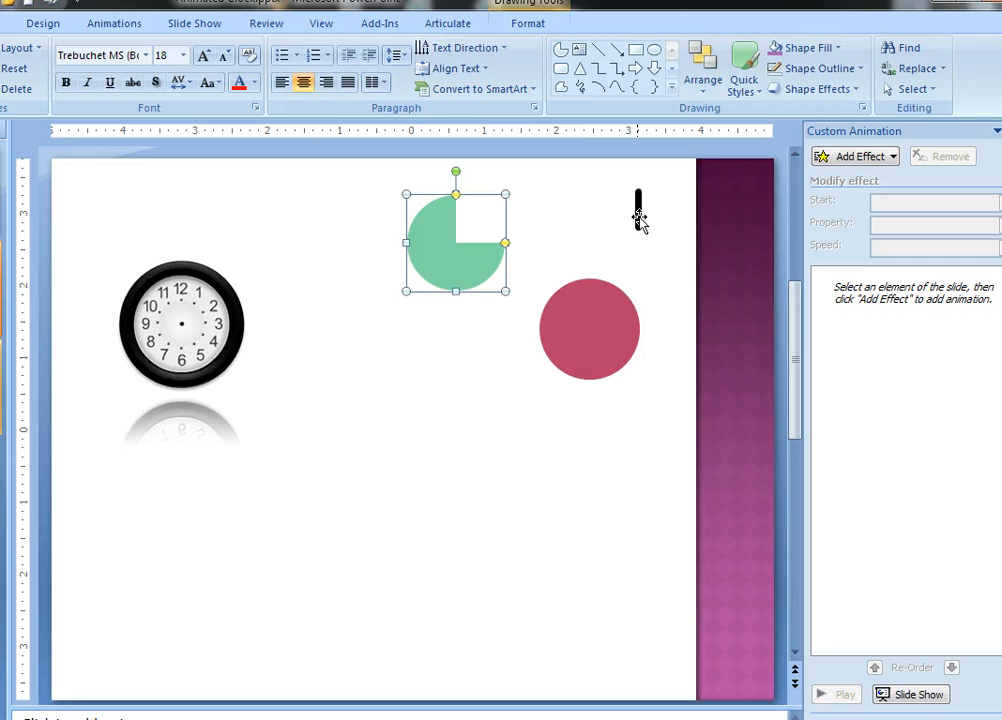
drag(640, 210, 597, 208)
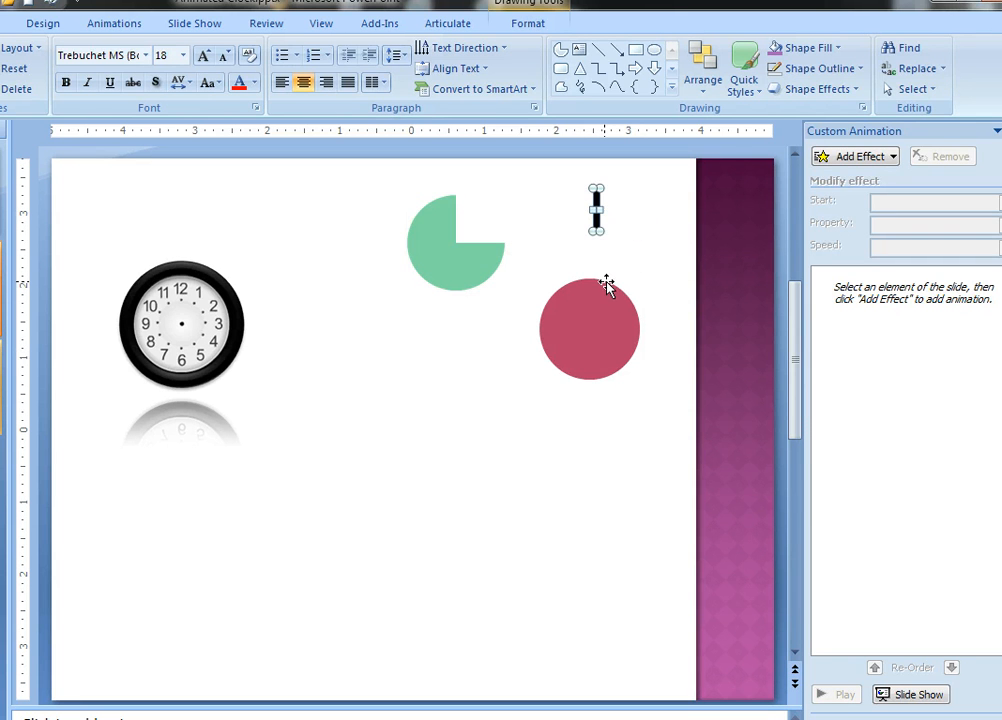
click(438, 259)
drag(438, 259, 491, 243)
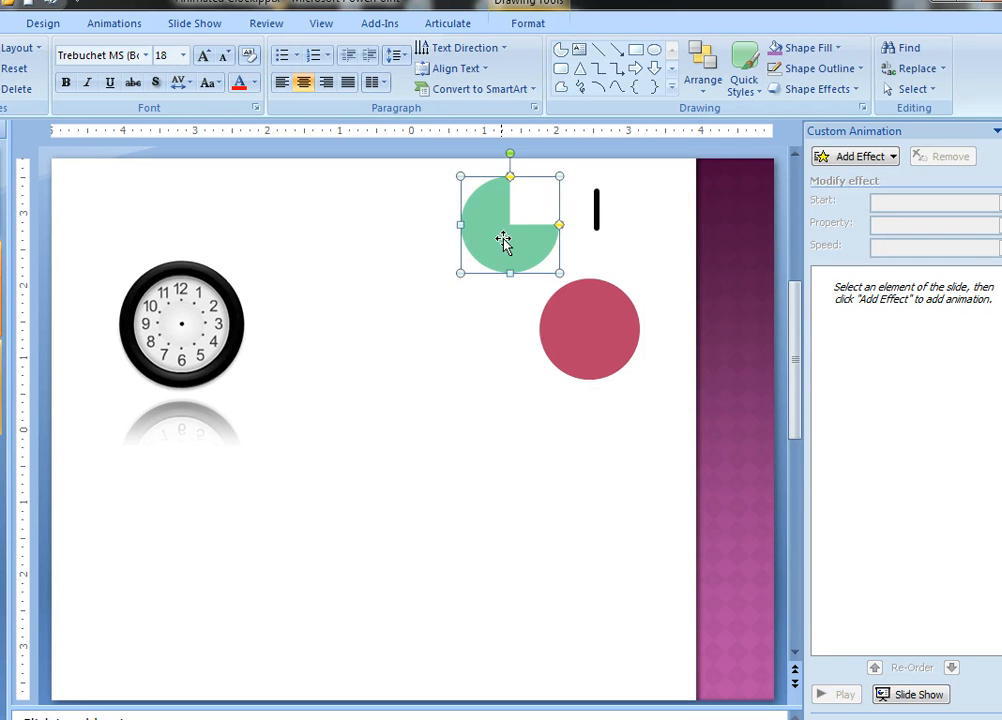
Try placing the black bar on the clock face from the centre towards 12 with a Spin emphasis effect.
drag(597, 212, 344, 286)
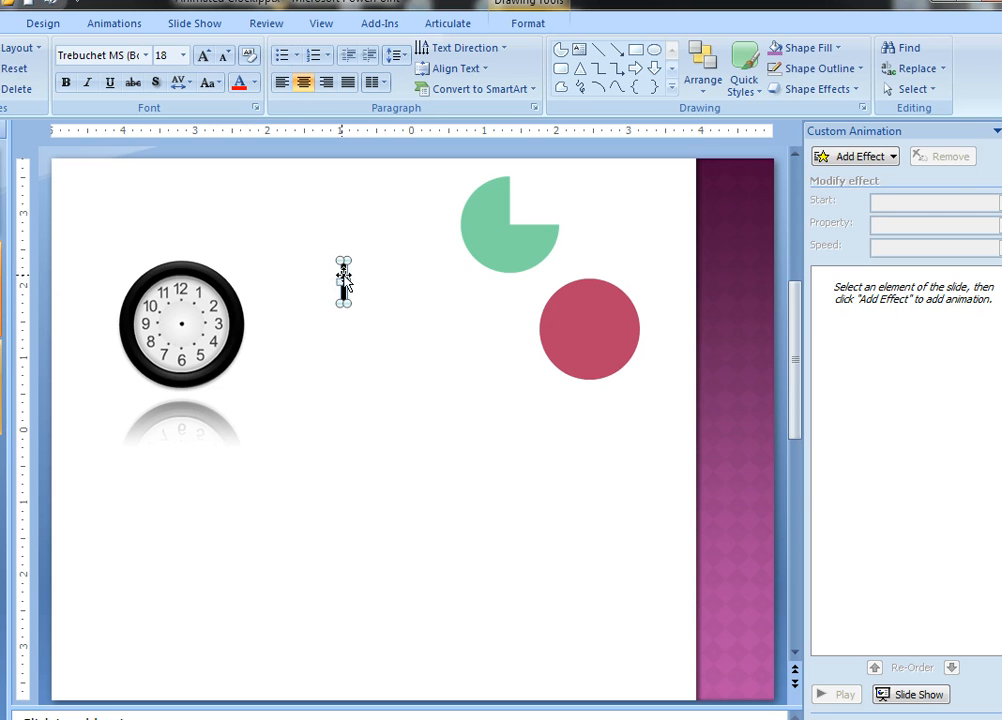
drag(342, 270, 181, 293)
click(870, 160)
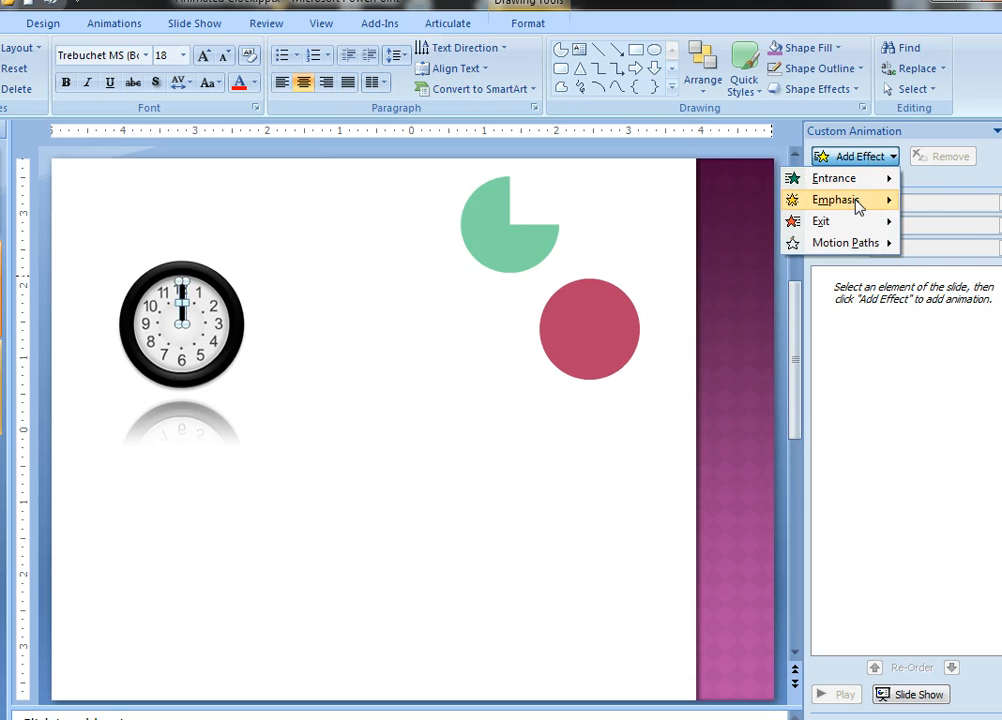
mouse_move(857, 206)
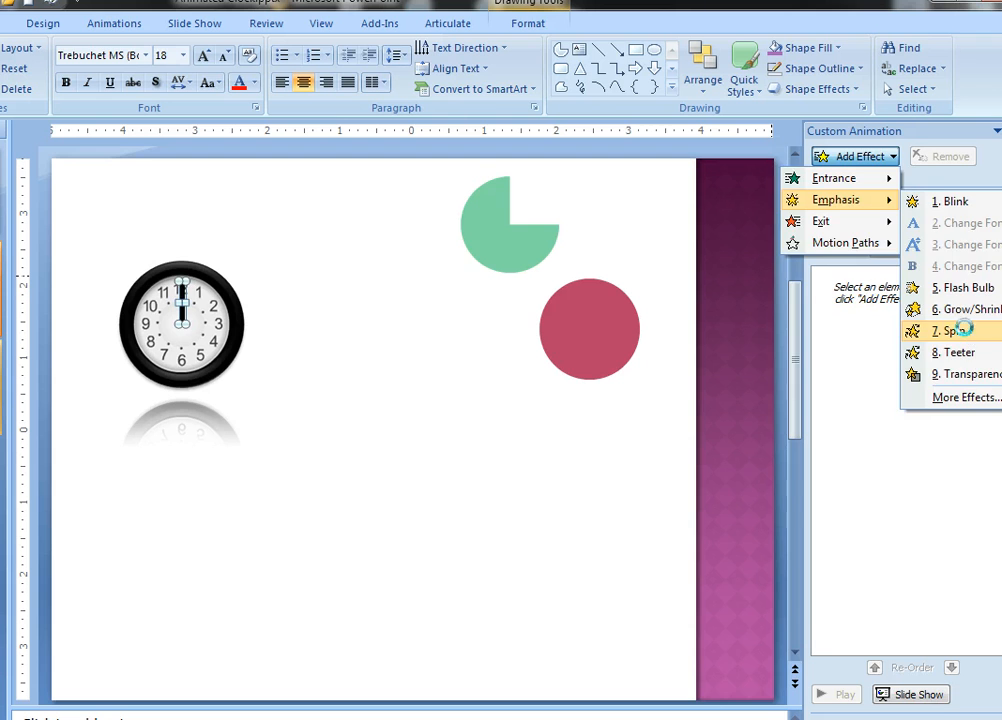
click(921, 331)
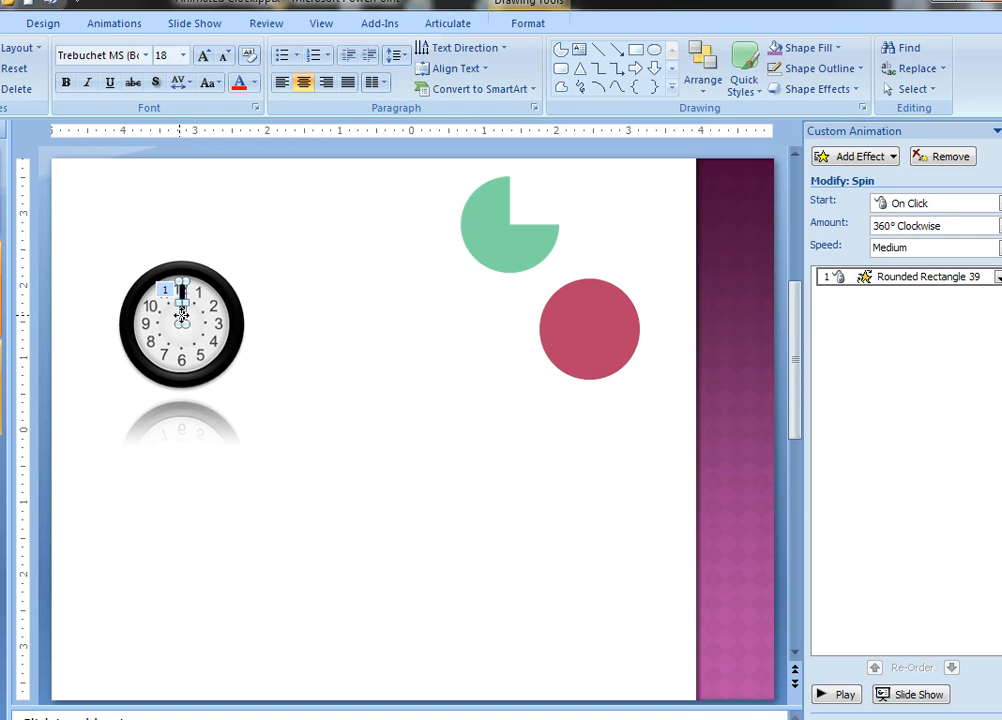
Move the black bar off the clock, duplicate it, and align the copy end to end directly below the original.
drag(182, 316, 326, 299)
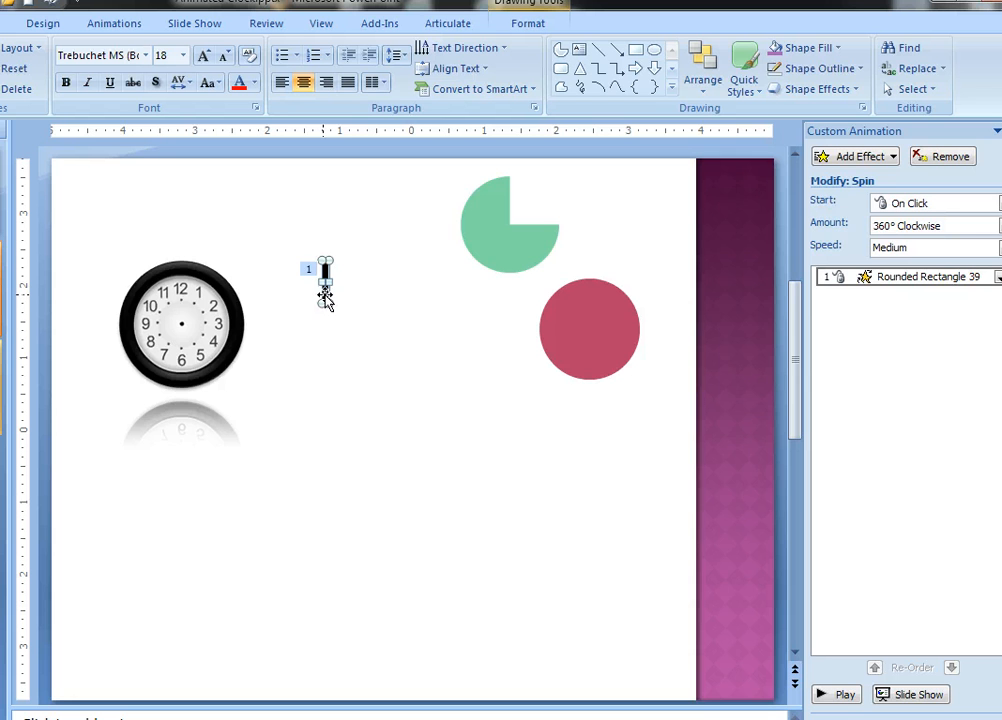
key(ctrl+d)
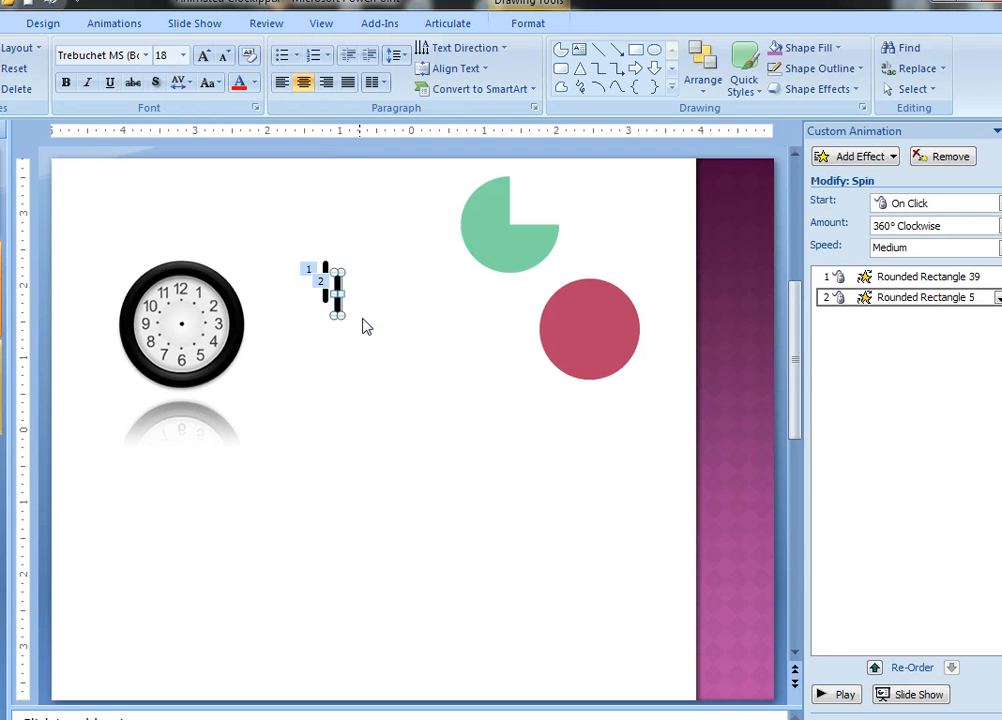
mouse_move(335, 290)
mouse_down()
mouse_move(331, 331)
mouse_move(333, 306)
mouse_move(330, 318)
mouse_up()
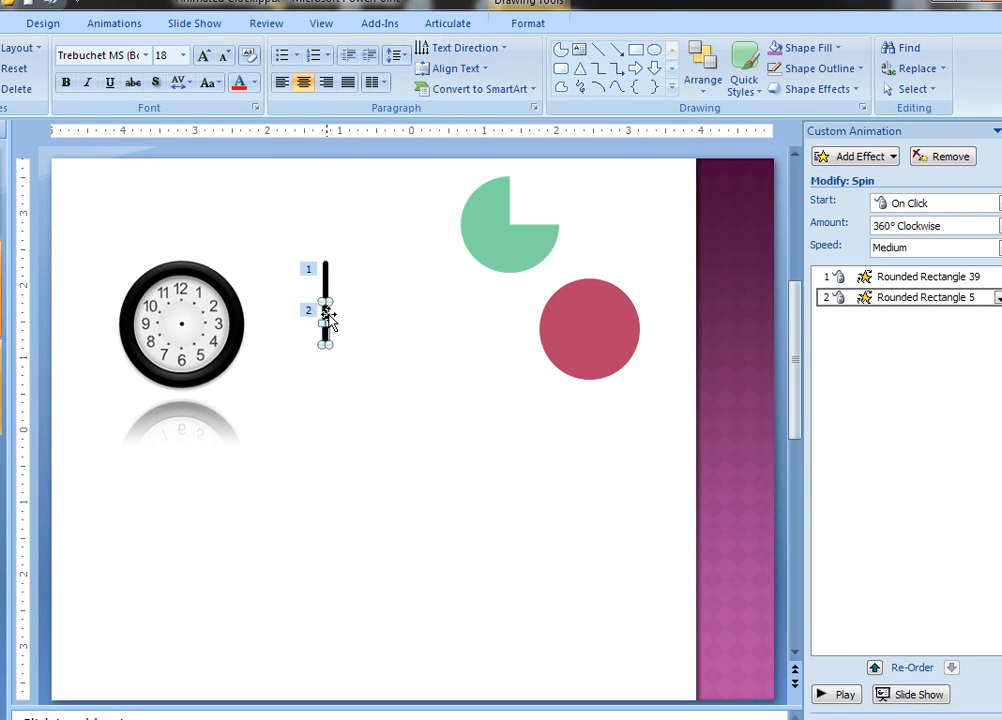
Set the lower bar's solid fill to 100% transparency.
right_click(325, 331)
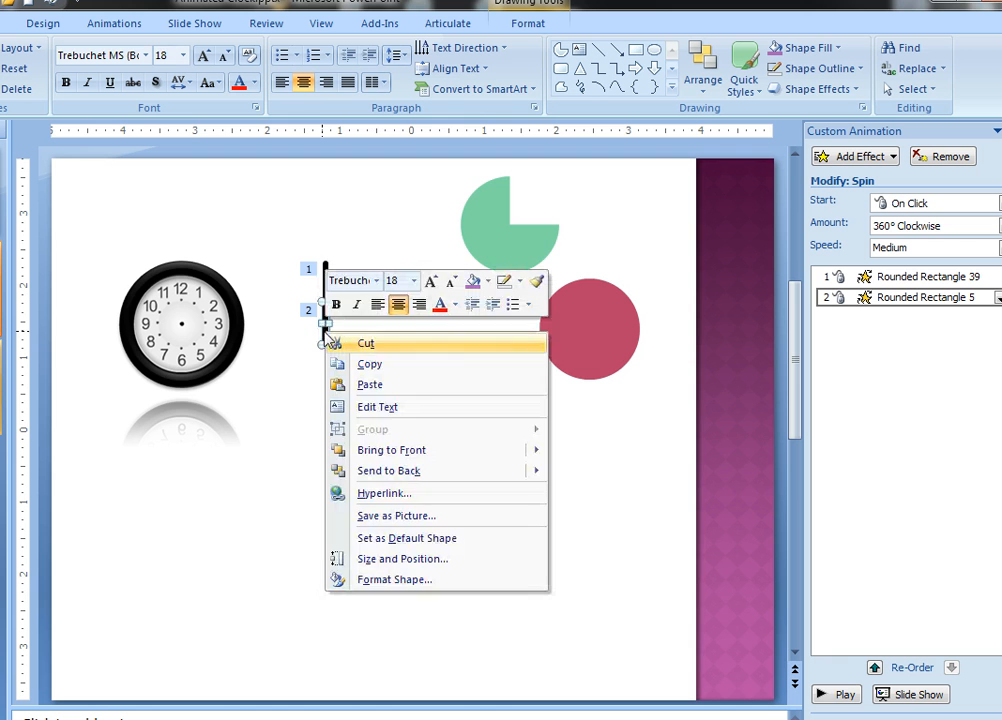
click(389, 580)
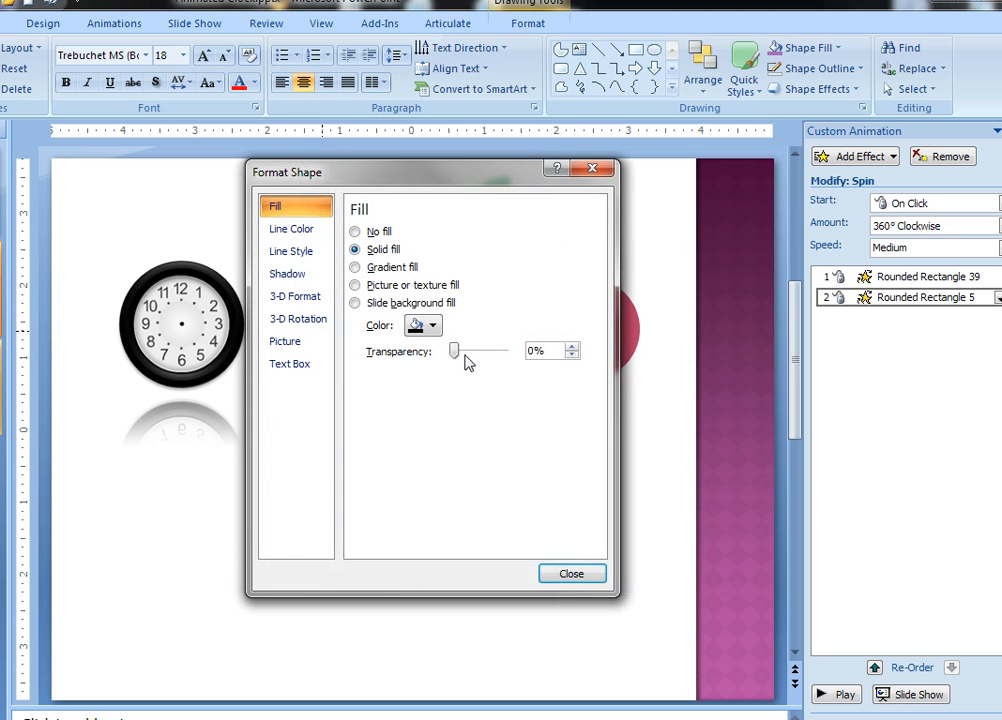
drag(455, 352, 541, 369)
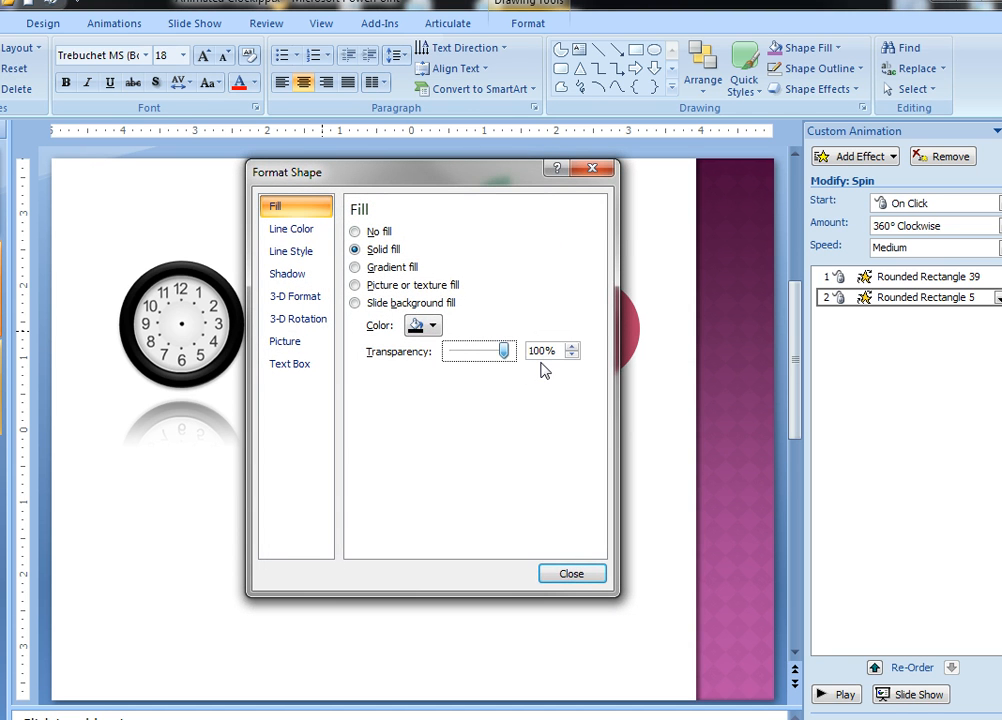
click(578, 579)
Group the black bar with its transparent copy and replace the group with a Picture (PNG) version using Paste Special.
shift+click(329, 274)
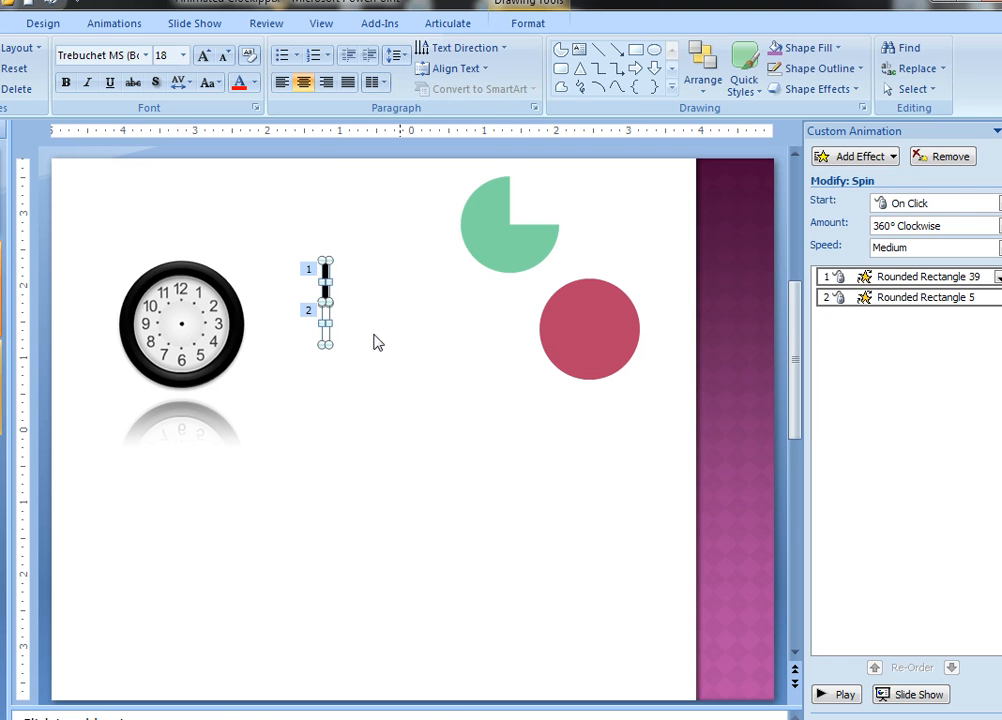
key(ctrl+g)
key(Delete)
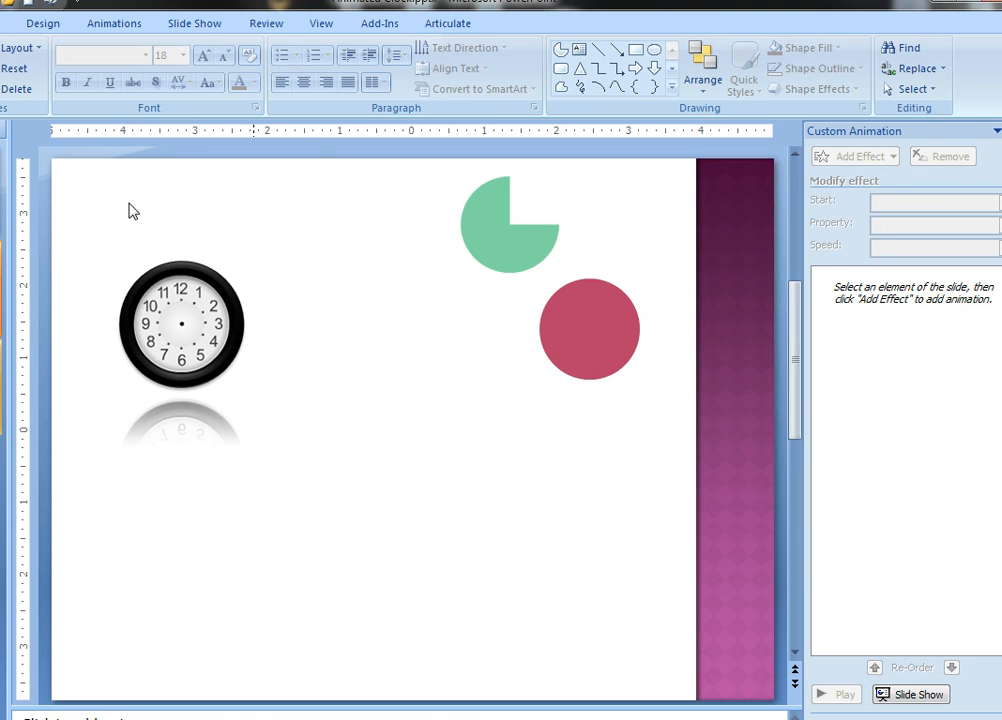
click(0, 90)
click(0, 133)
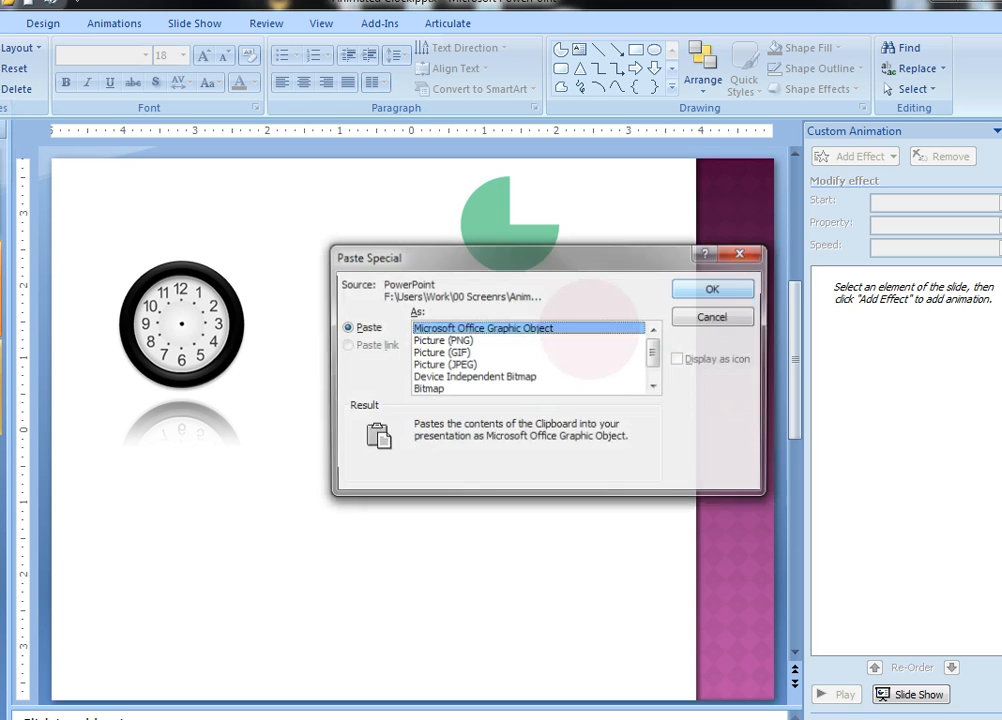
double_click(466, 340)
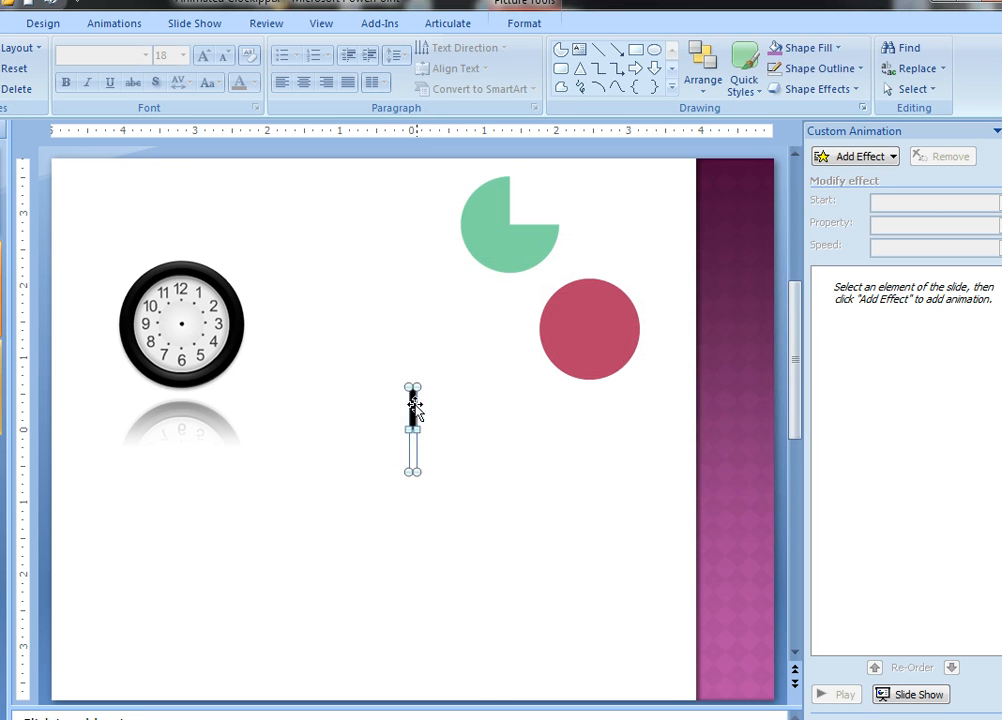
Centre the pasted hand picture on the clock face so it points at 12, and apply a Spin emphasis effect.
drag(411, 428, 183, 297)
drag(184, 291, 184, 296)
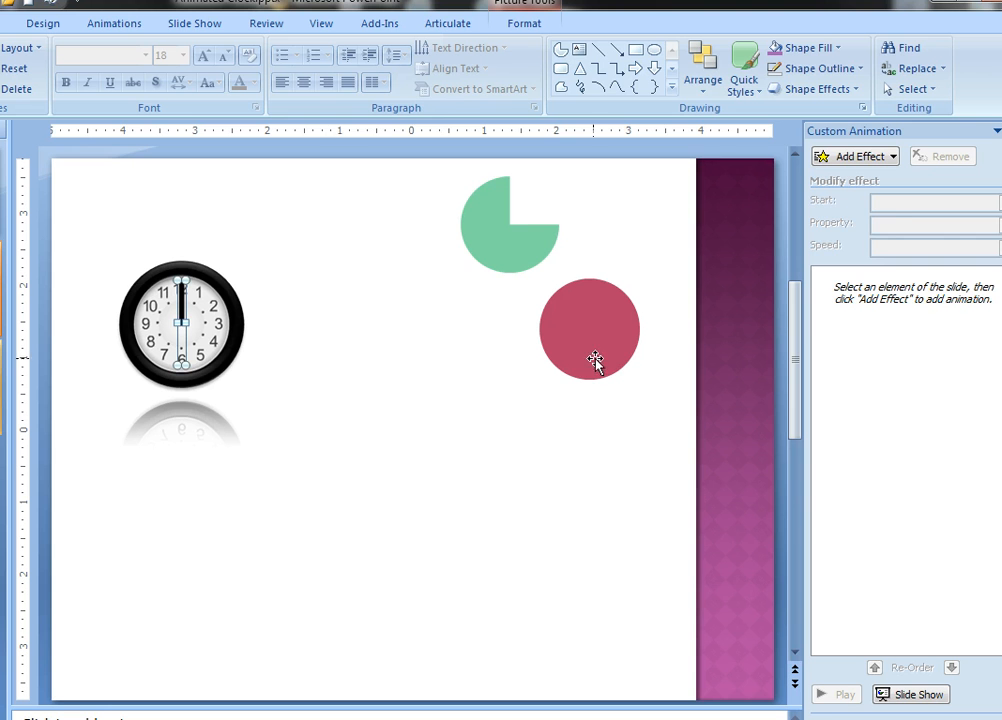
click(860, 156)
mouse_move(879, 201)
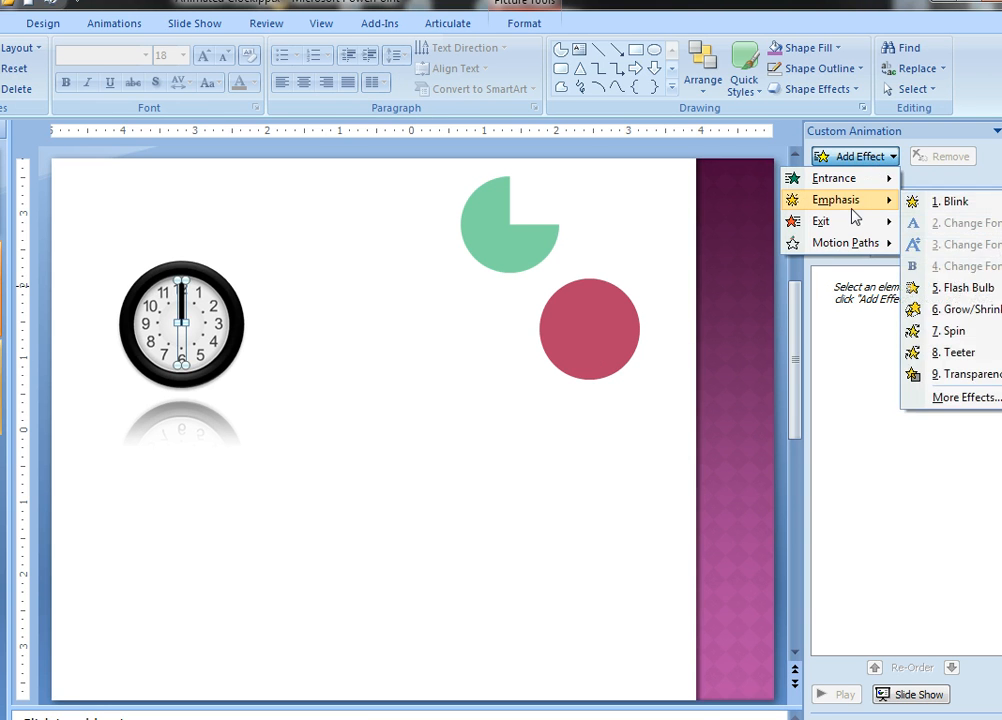
click(903, 328)
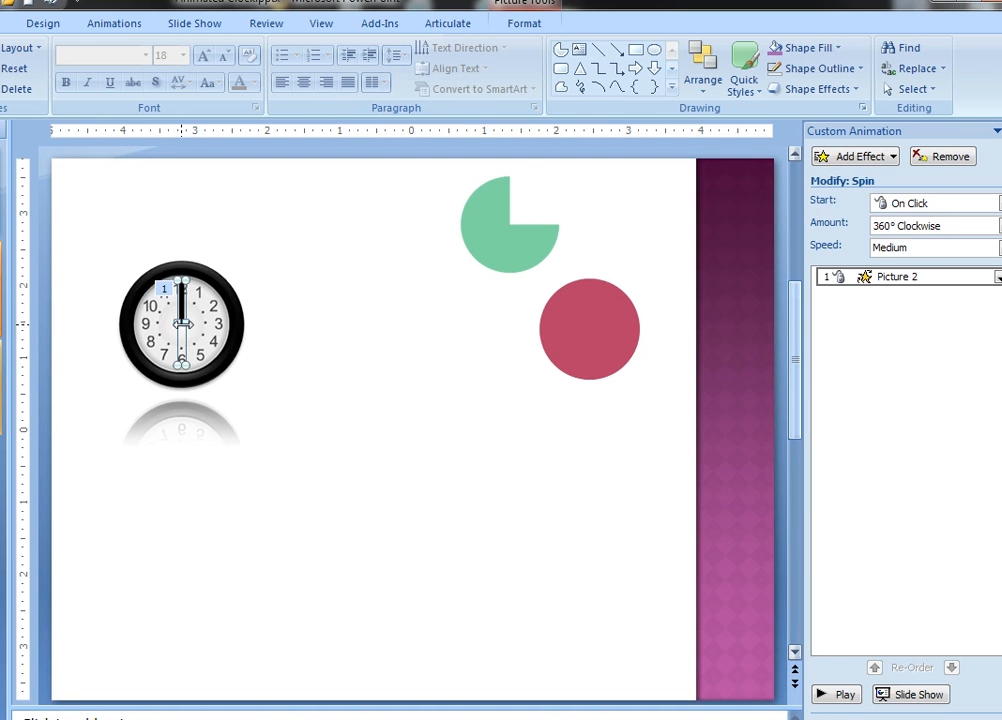
Set the hand's Spin amount to a custom 120° clockwise.
click(919, 227)
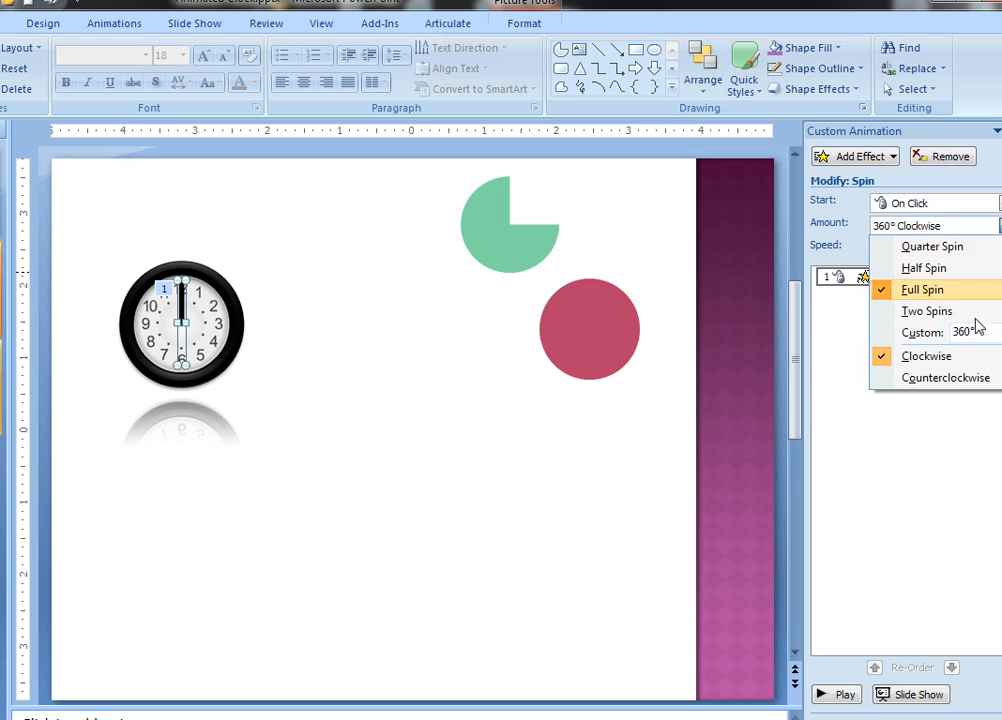
click(985, 335)
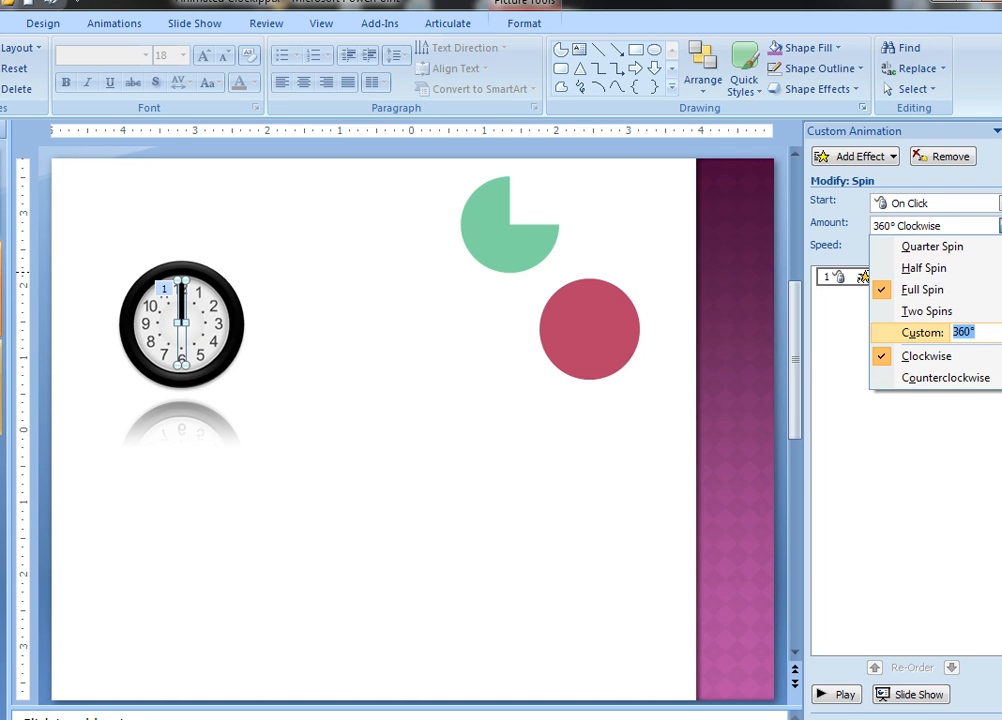
text(120)
key(Return)
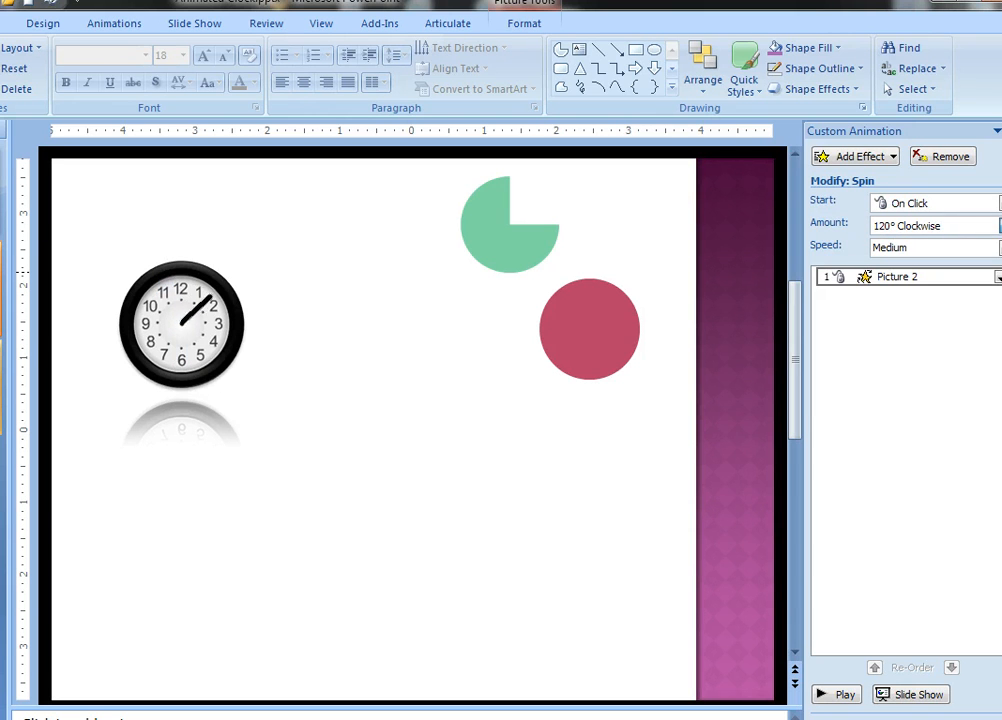
Set the speed in the hand's Spin timing to 1.3 seconds.
click(997, 277)
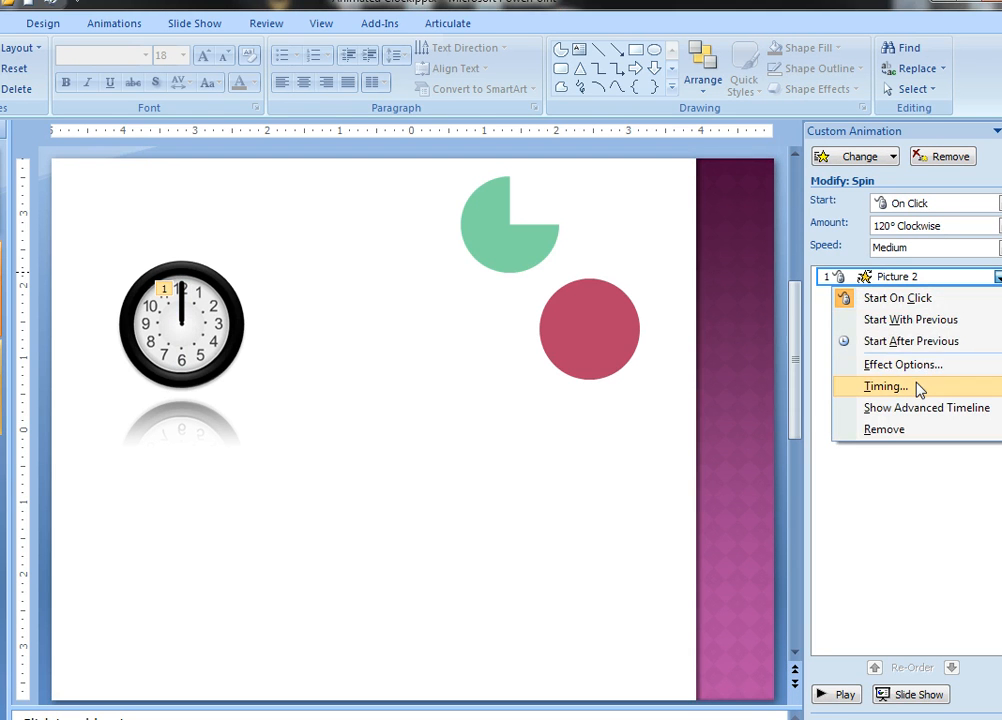
click(859, 388)
click(481, 339)
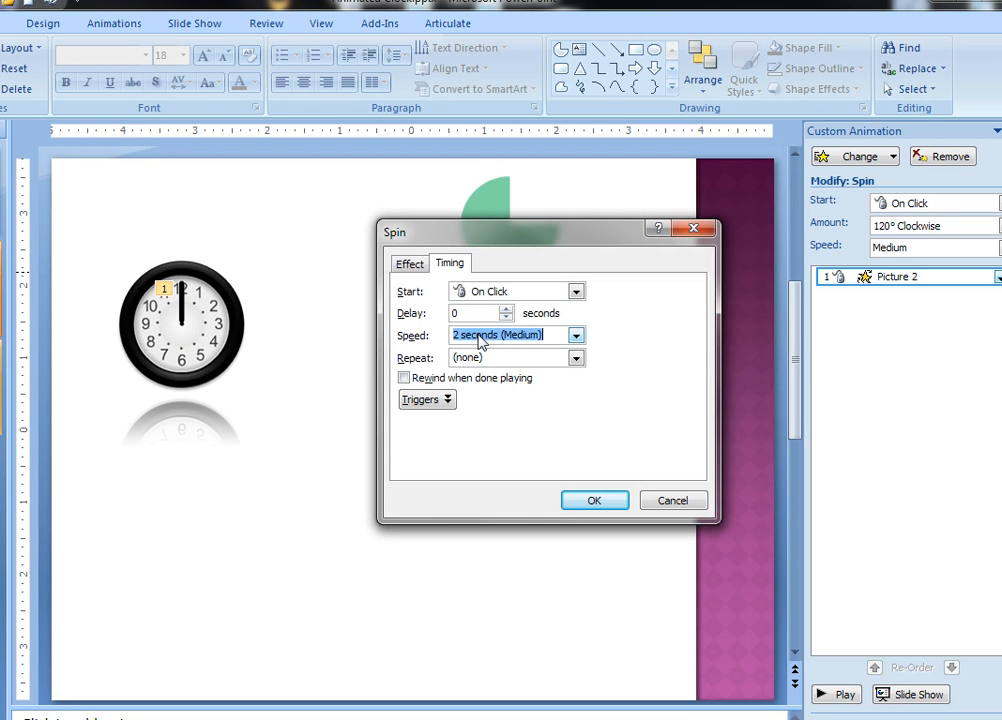
text(1.3)
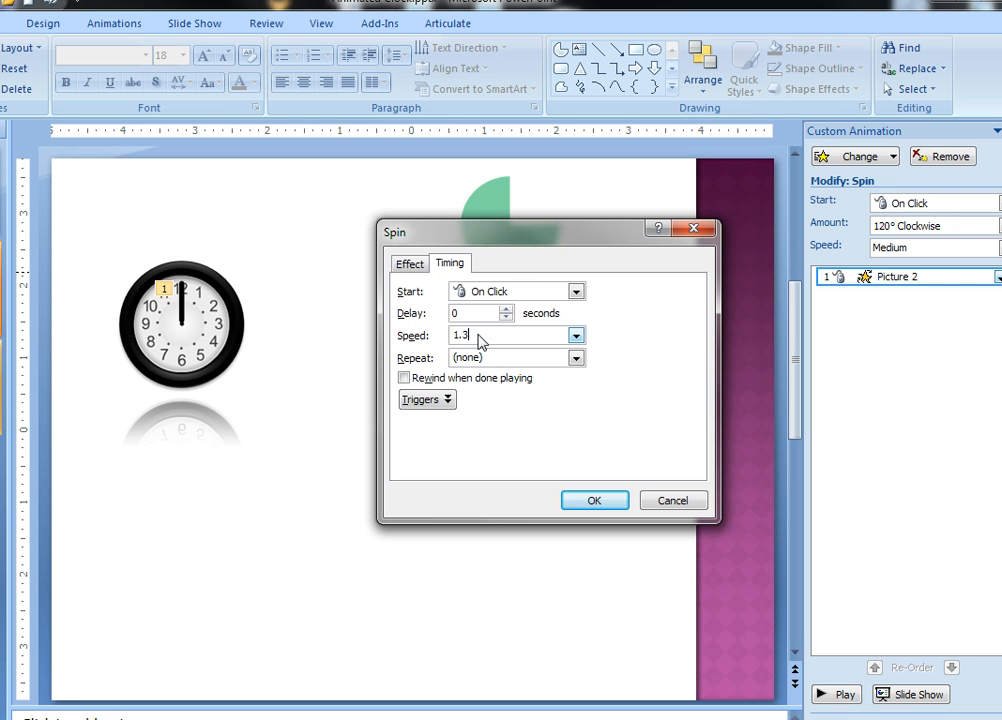
key(Return)
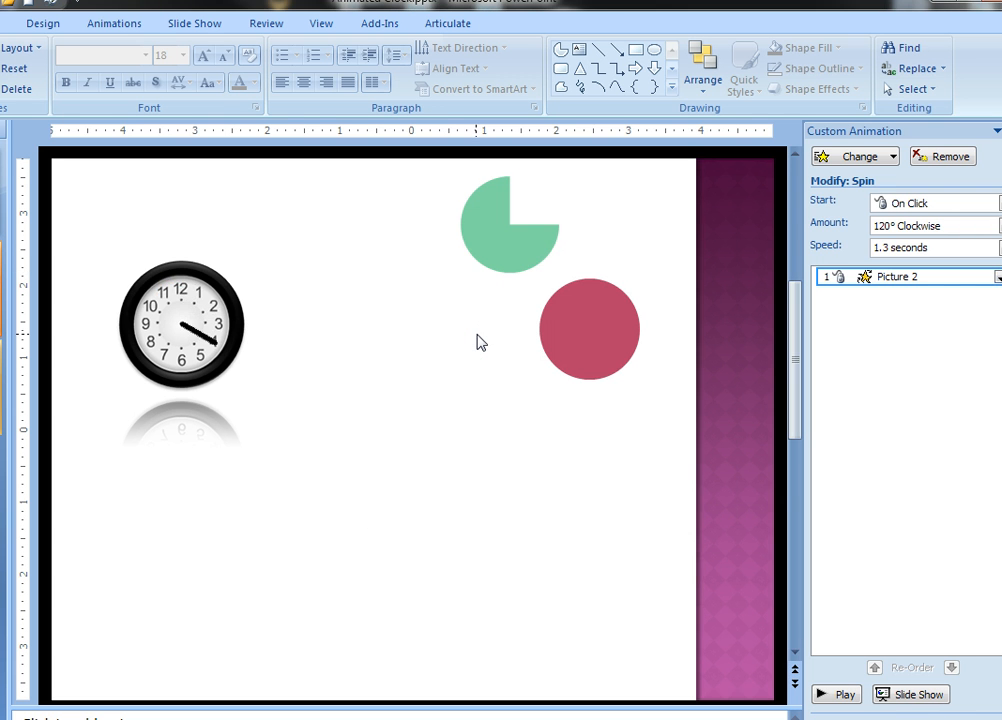
Move the hand picture aside into the empty area beside the clock and centre the green pie shape over the clock face.
drag(180, 302, 324, 250)
click(387, 309)
drag(484, 238, 304, 378)
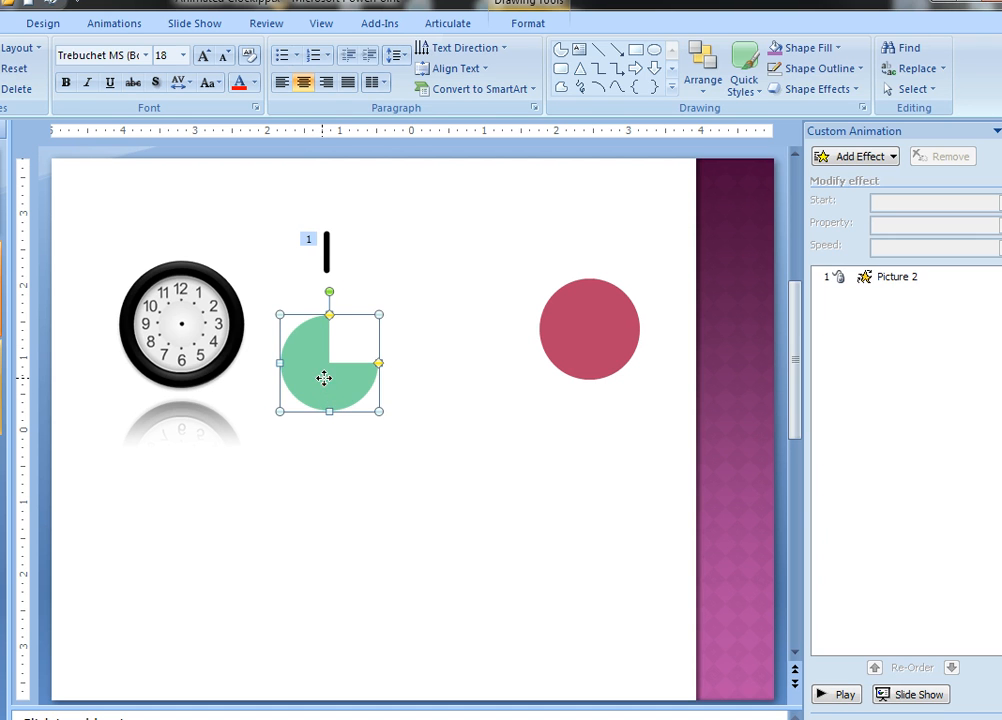
drag(324, 378, 138, 348)
Reshape the green pie so its wedge spans the clock face from 12 to 4.
drag(181, 277, 224, 347)
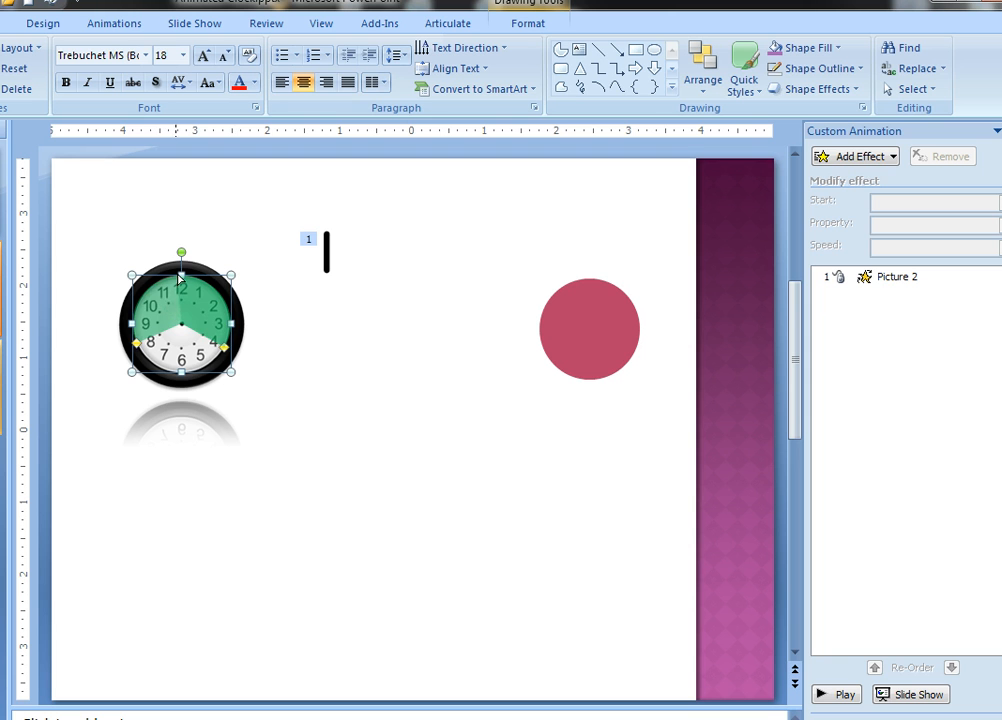
drag(178, 279, 179, 278)
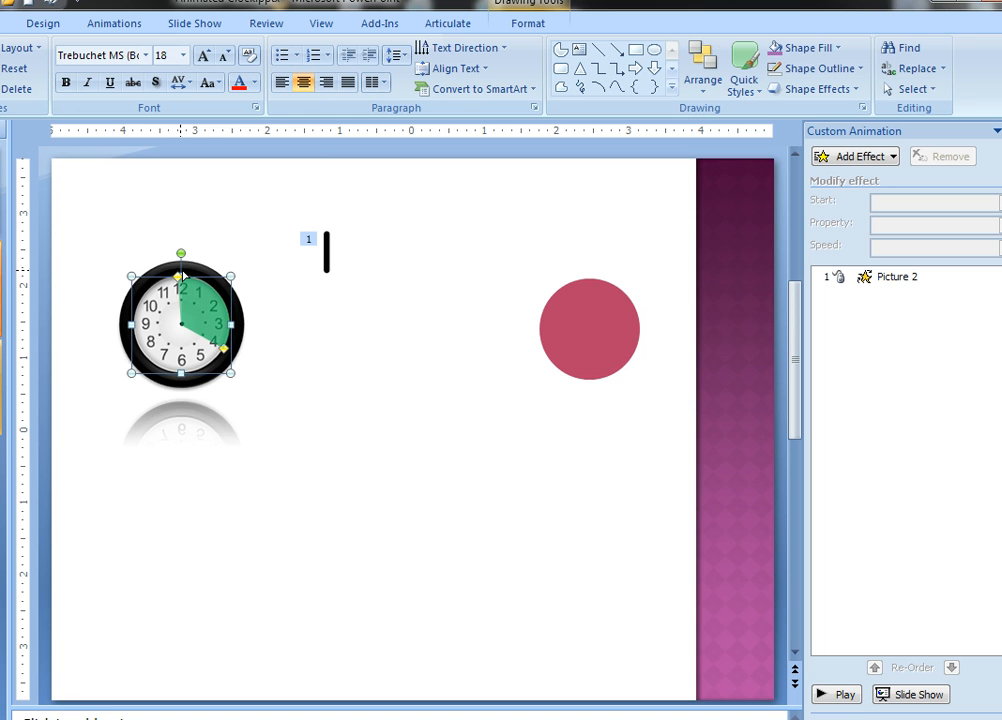
drag(183, 275, 180, 284)
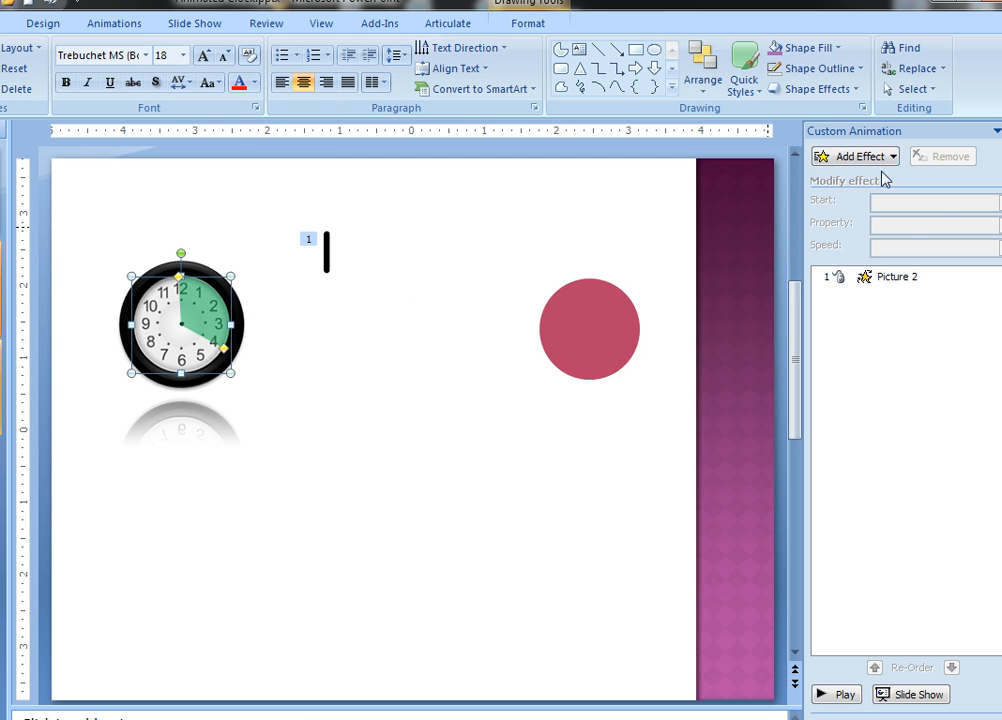
Apply a Wedge entrance effect to the green pie shape on the clock.
click(830, 156)
mouse_move(836, 179)
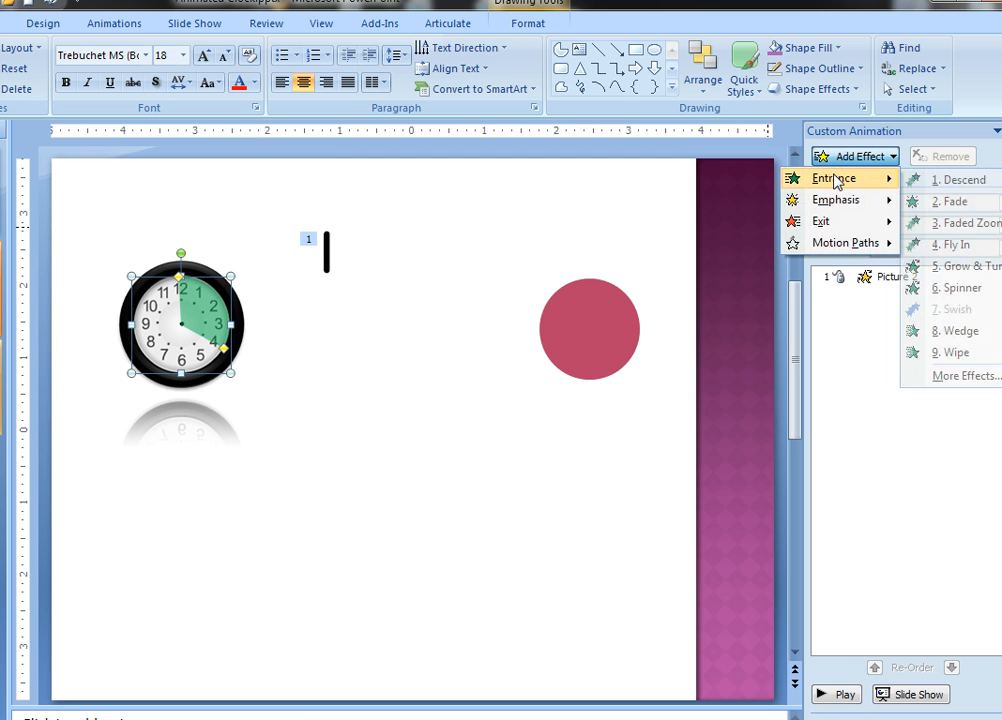
click(961, 331)
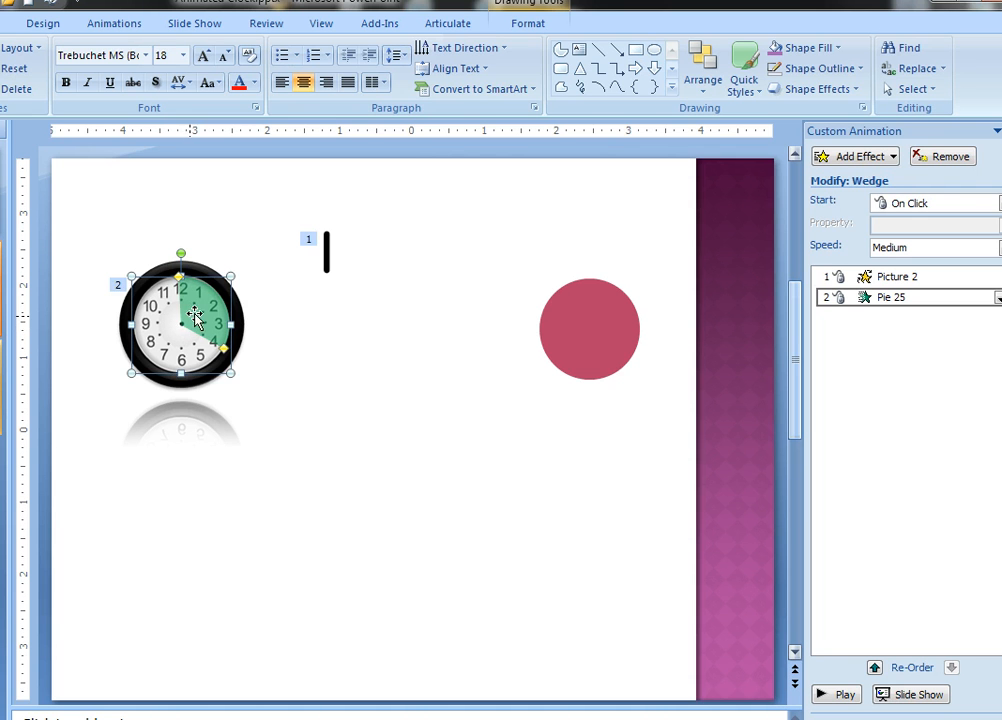
Move the green pie into the empty area beside the clock and centre the red circle over it.
drag(200, 316, 404, 332)
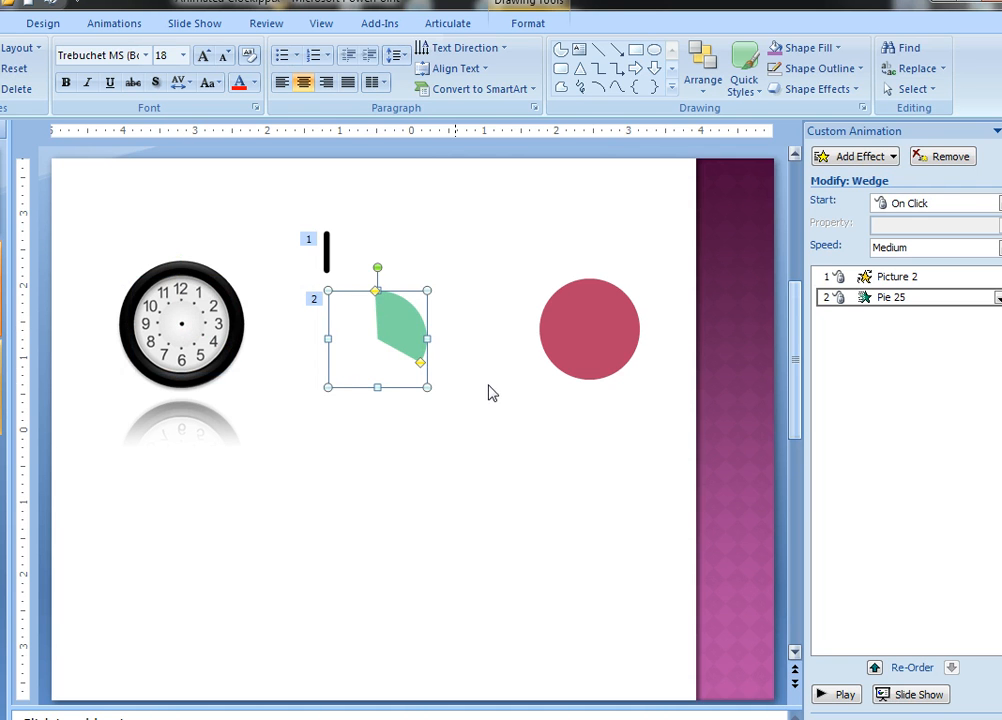
click(563, 321)
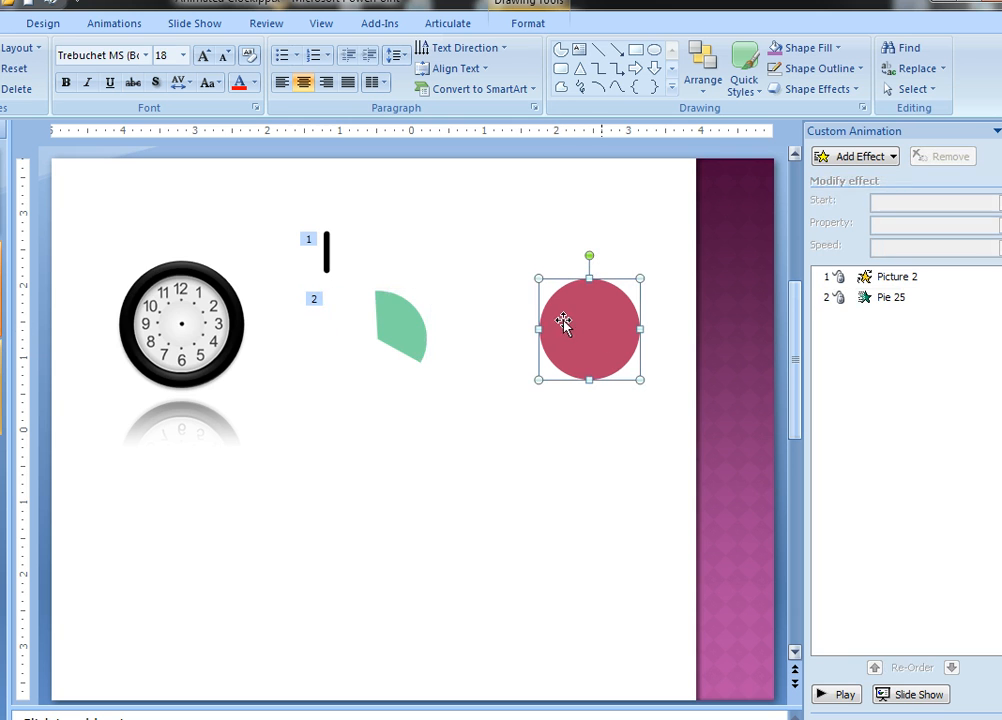
drag(563, 321, 394, 347)
Set the red circle's solid fill to 100% transparency.
right_click(394, 347)
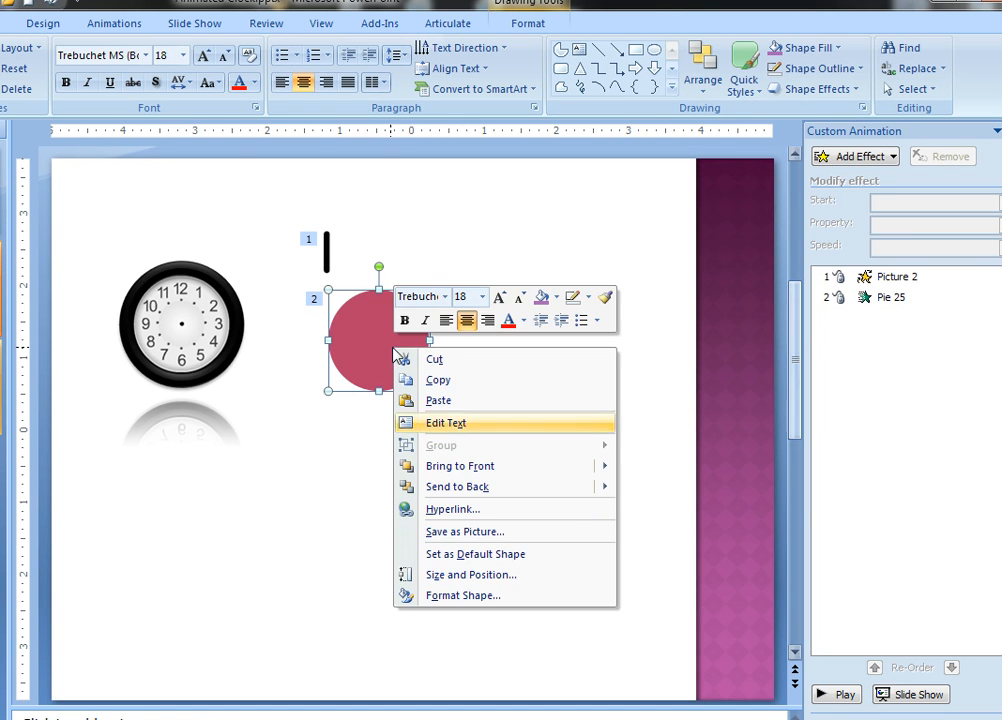
click(445, 592)
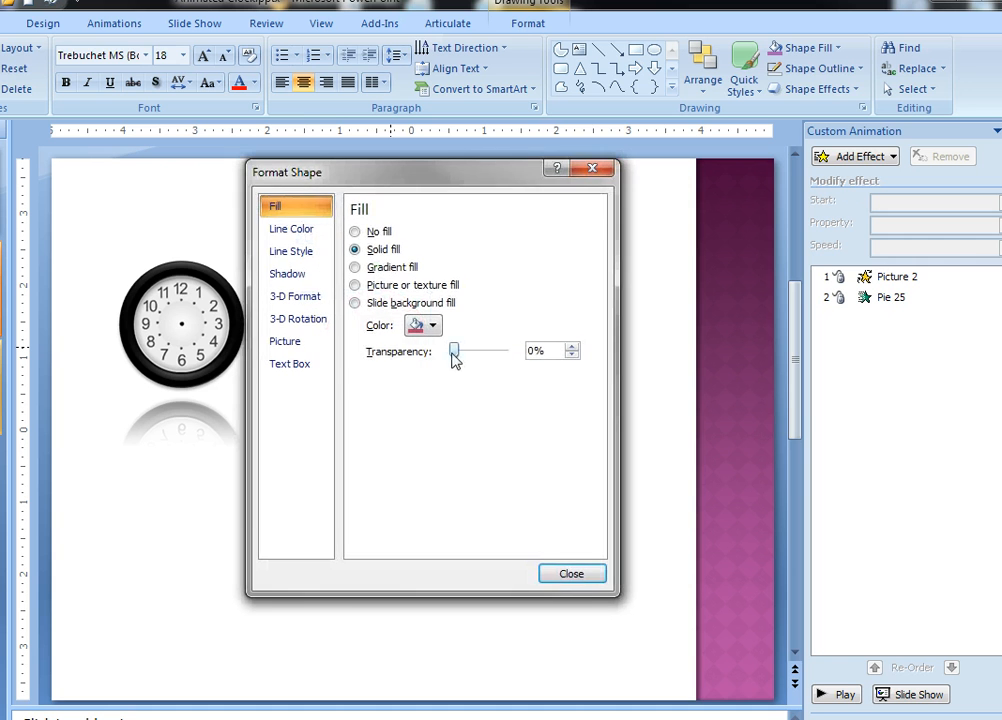
drag(454, 352, 505, 352)
click(575, 578)
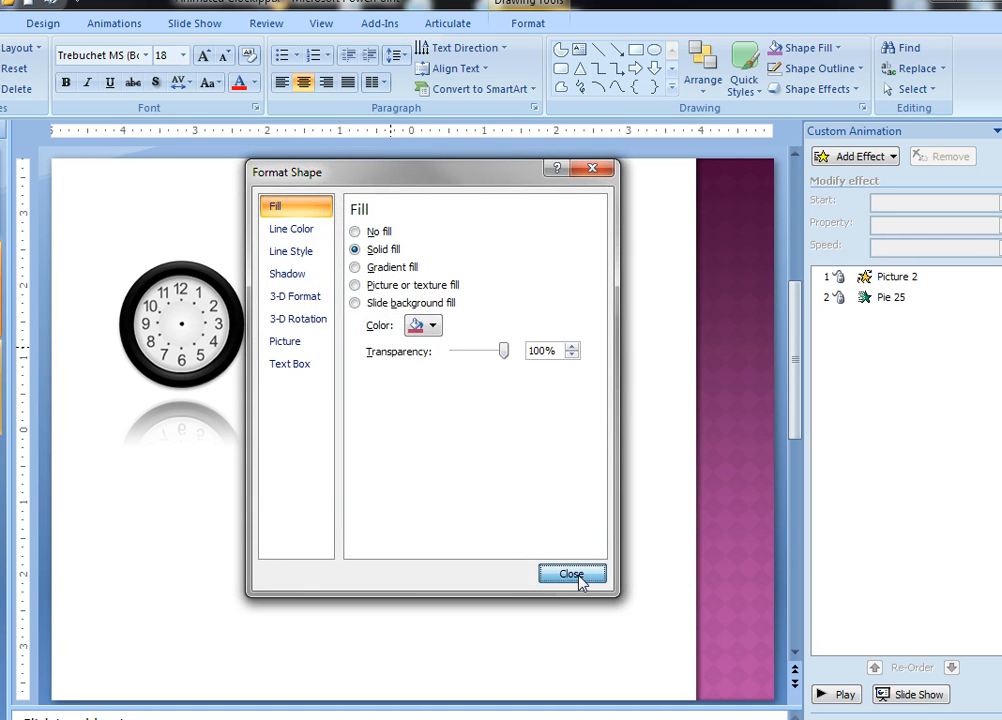
Cut the green pie and the transparent circle together and paste them back as one PNG picture.
click(478, 286)
drag(478, 286, 282, 440)
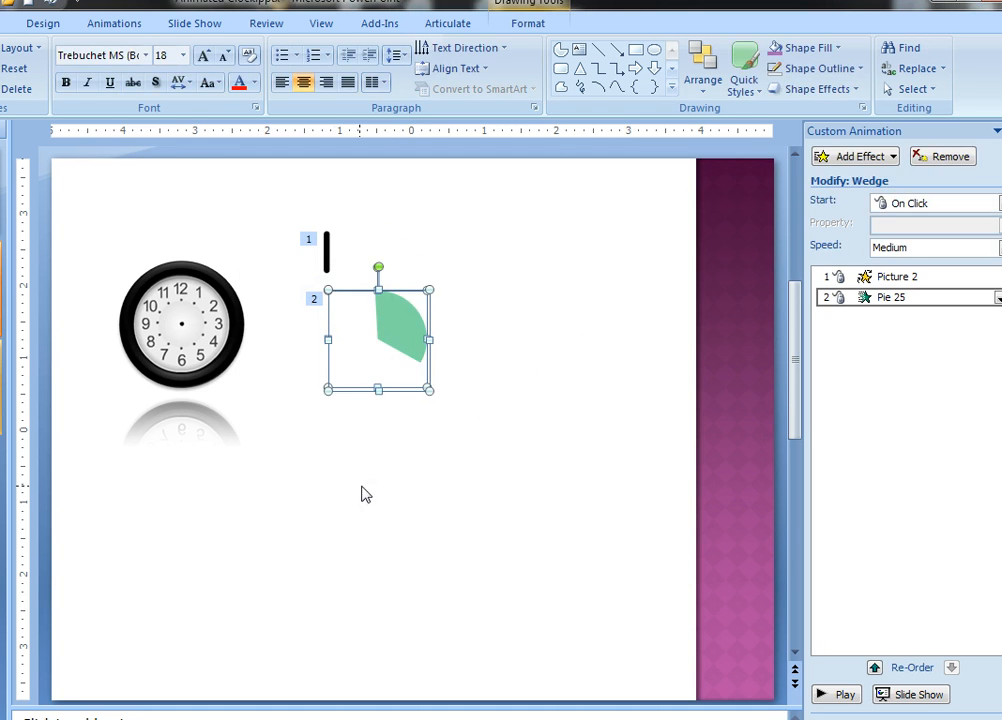
key(Delete)
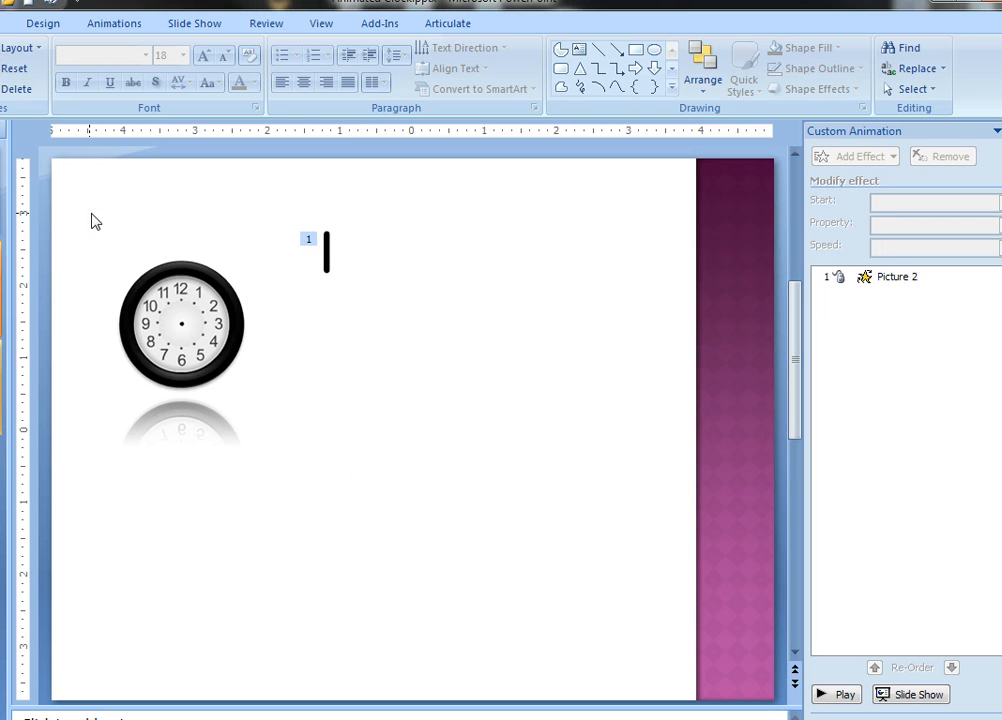
key(ctrl+alt+v)
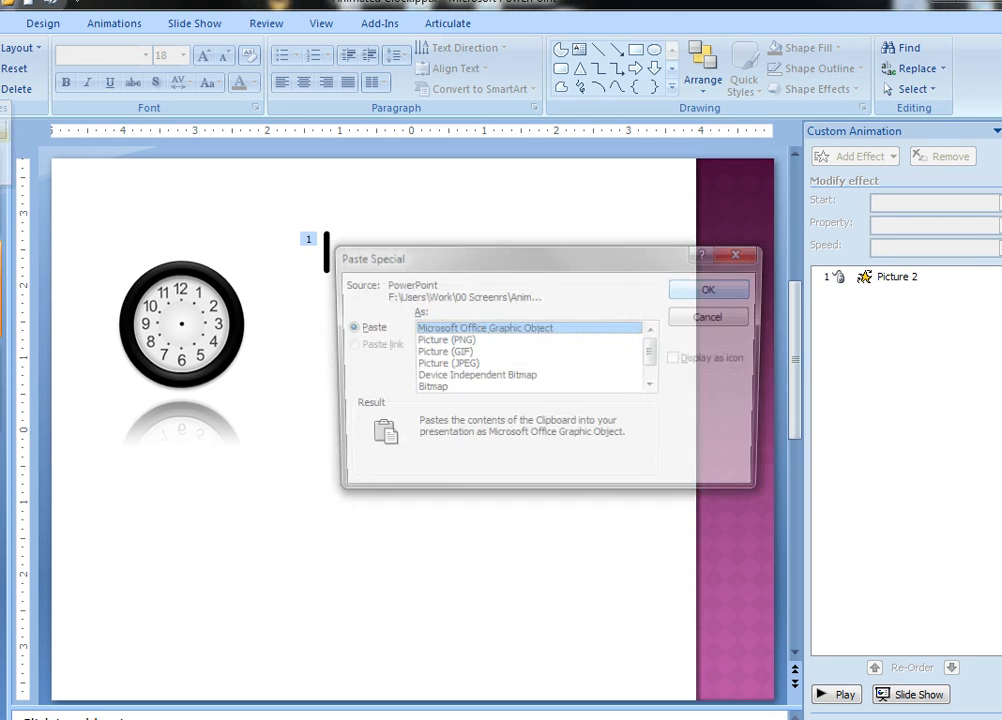
click(480, 343)
double_click(481, 346)
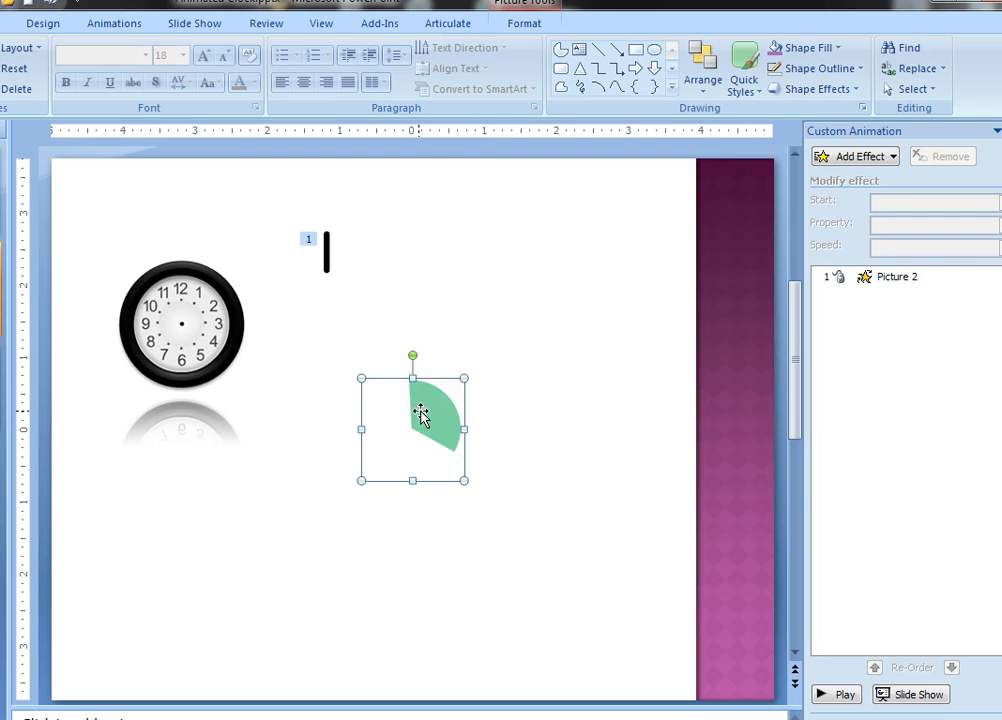
Centre the pasted wedge picture over the clock face and apply a Wedge entrance effect to it.
drag(418, 410, 189, 307)
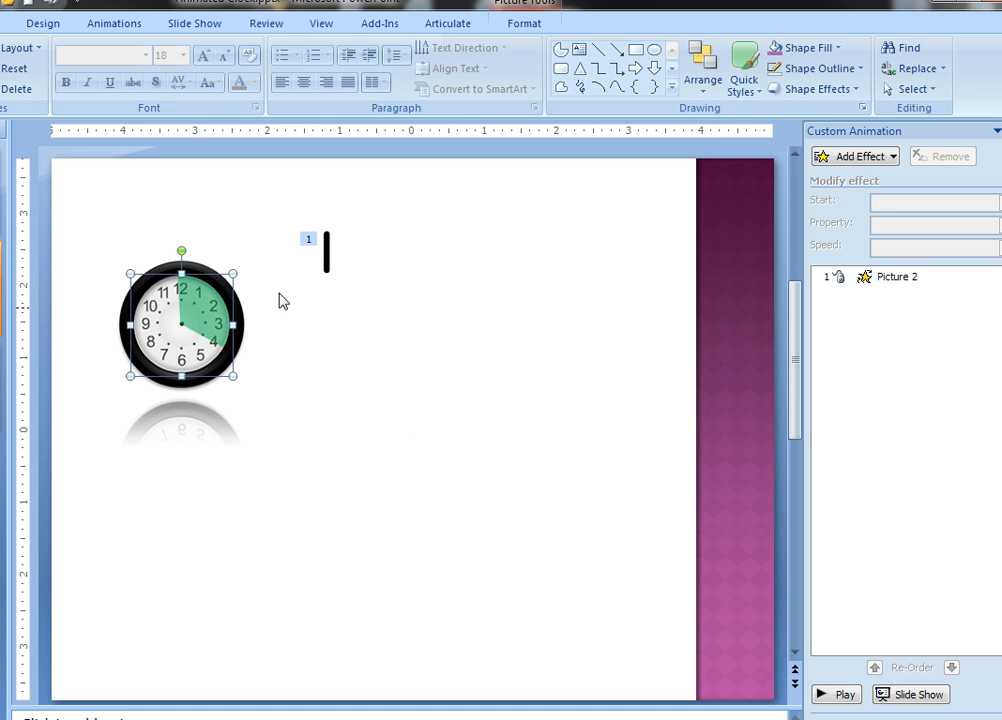
click(863, 160)
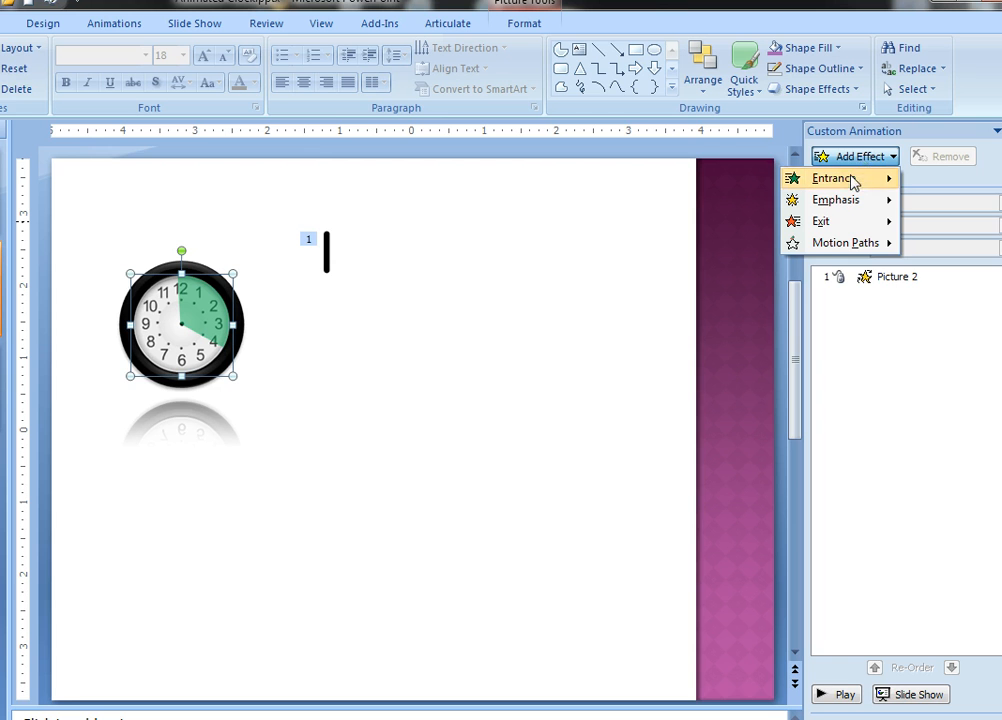
mouse_move(845, 179)
click(955, 332)
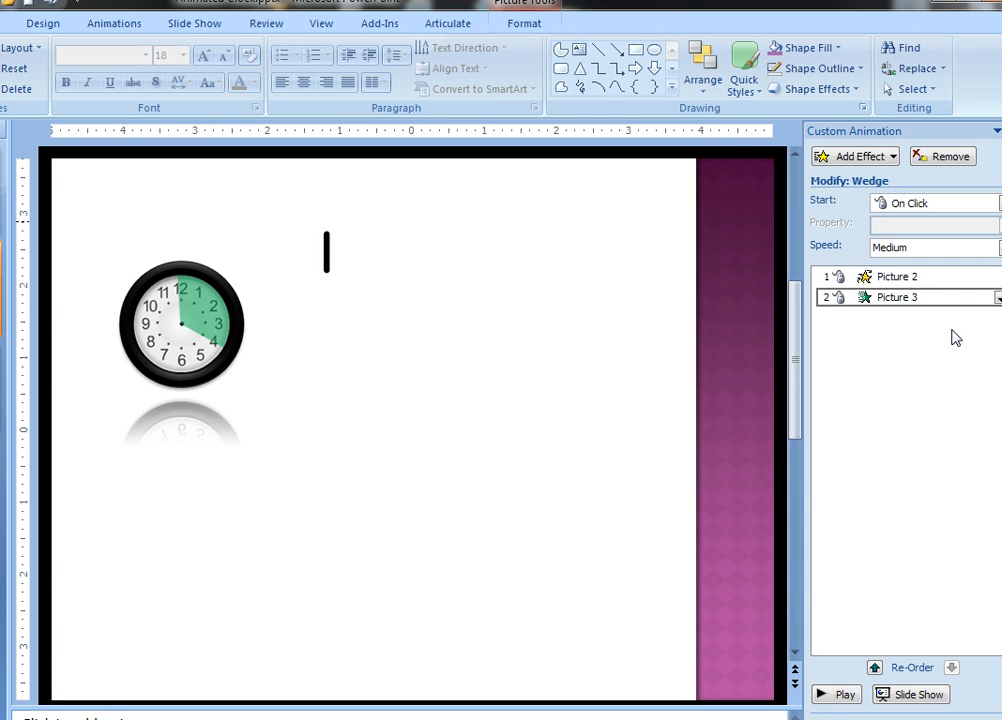
Move the hand picture back onto the clock's centre pointing at 12, and set the wedge picture's animation to start With Previous.
click(325, 250)
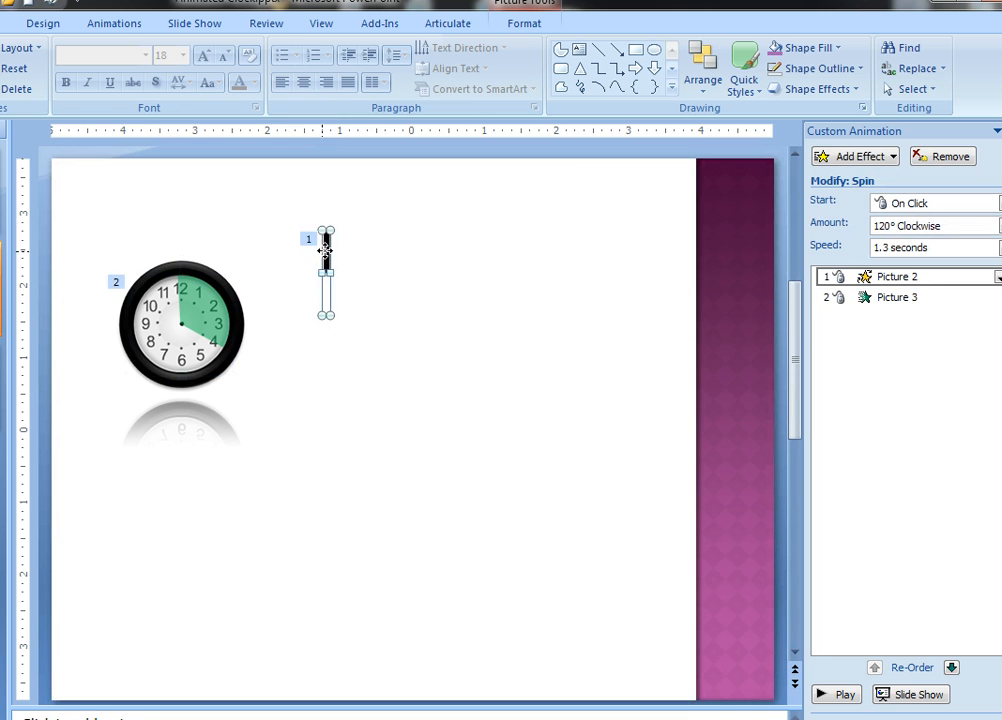
drag(325, 250, 180, 297)
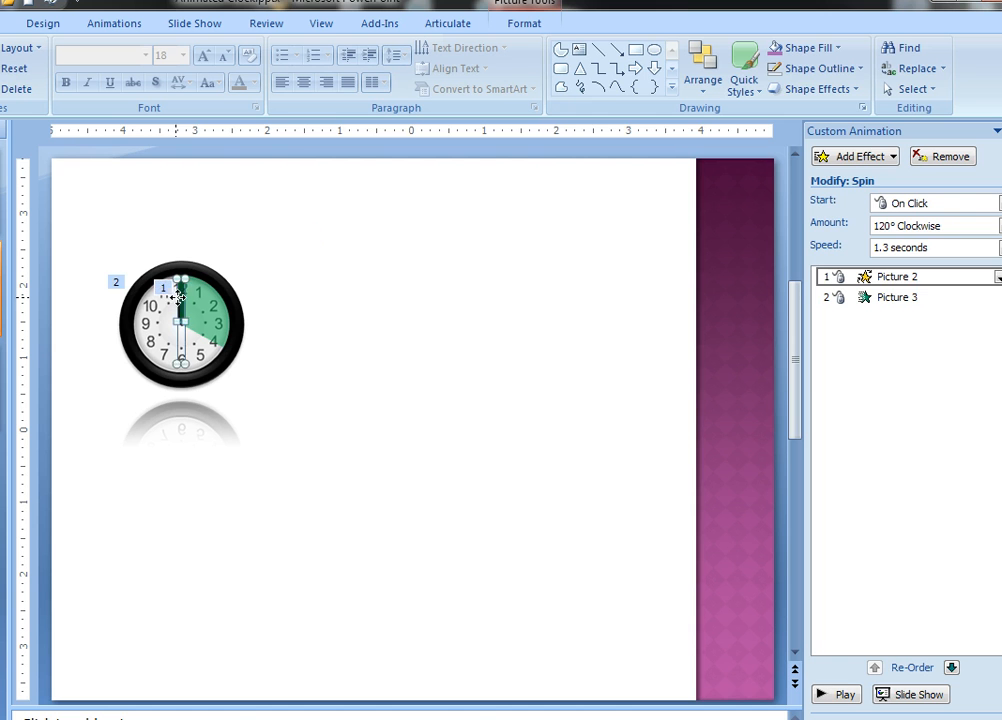
click(906, 297)
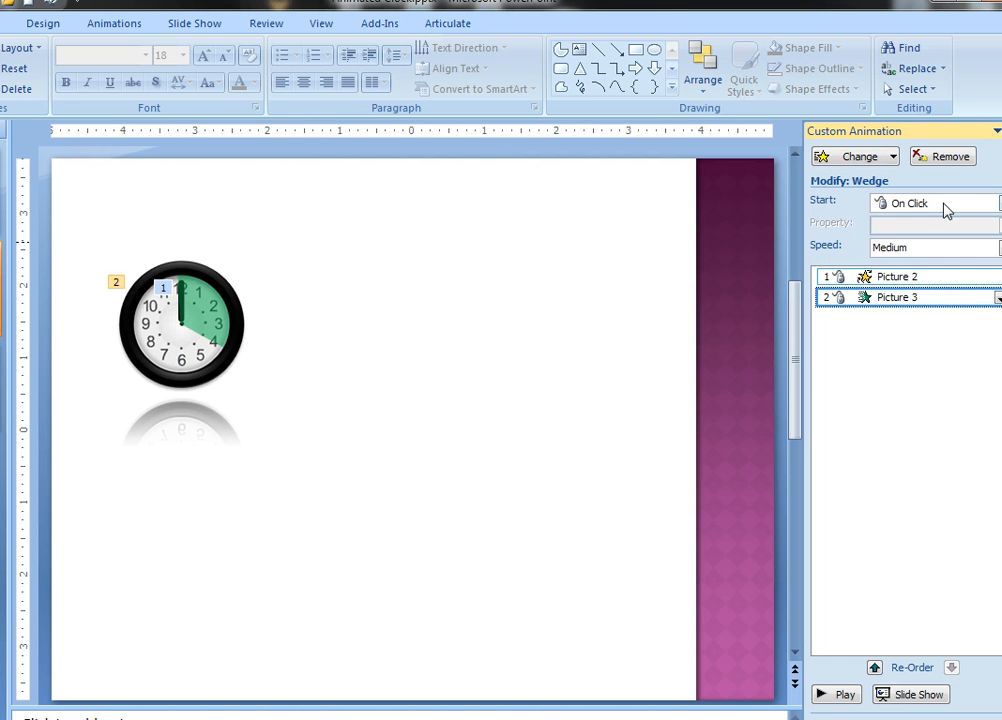
click(946, 208)
click(946, 240)
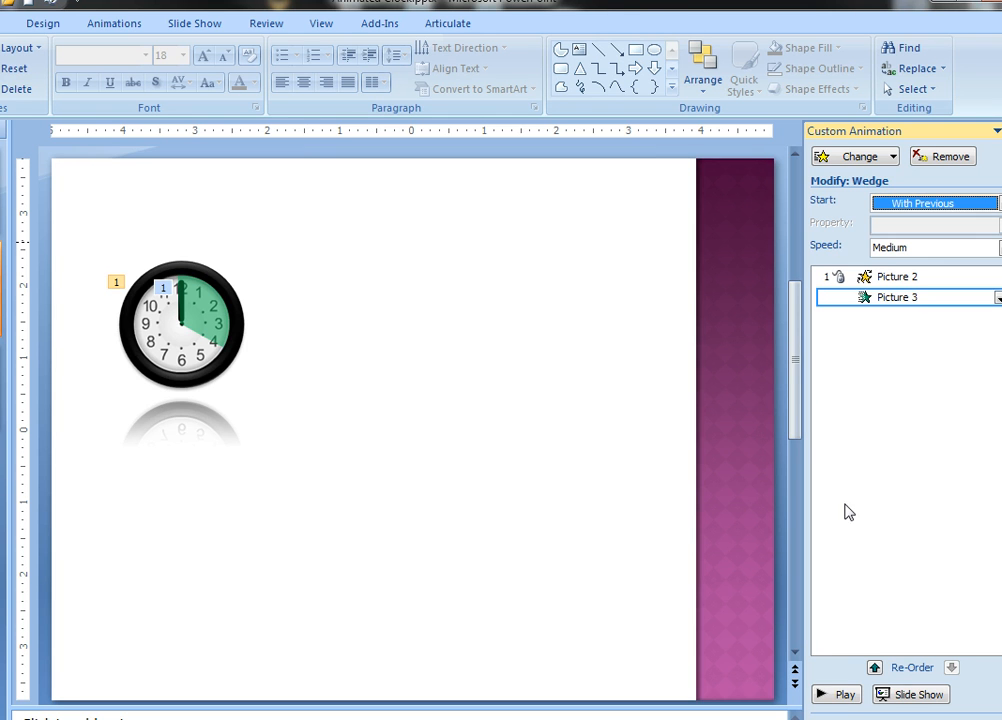
Preview the clock slide's animations and open the finished Animated Clock title slide.
click(845, 694)
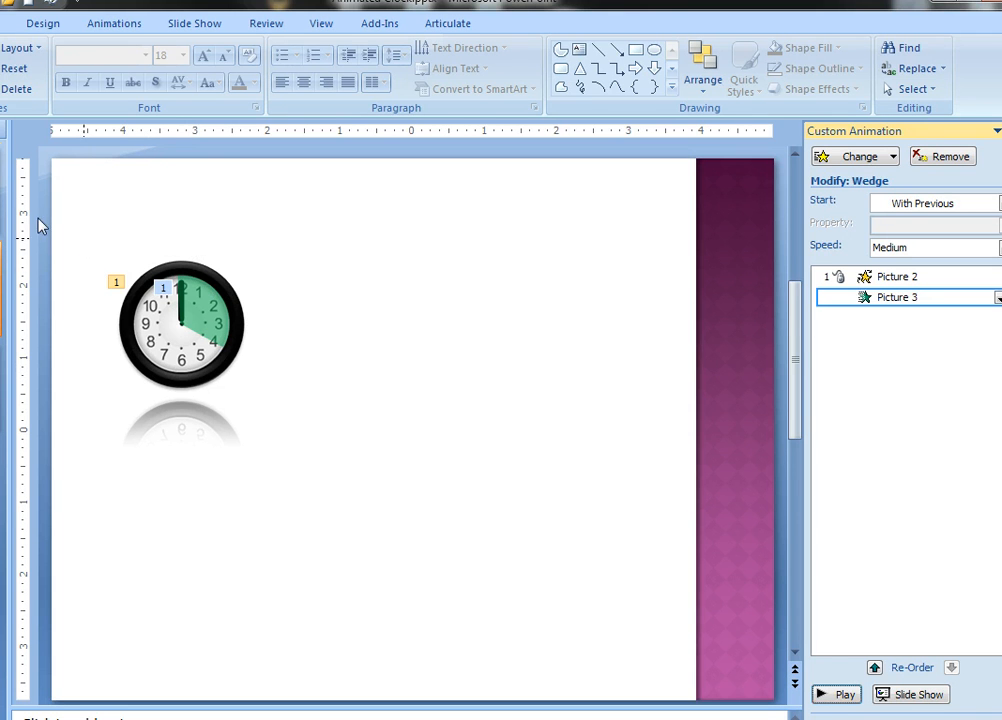
click(1, 207)
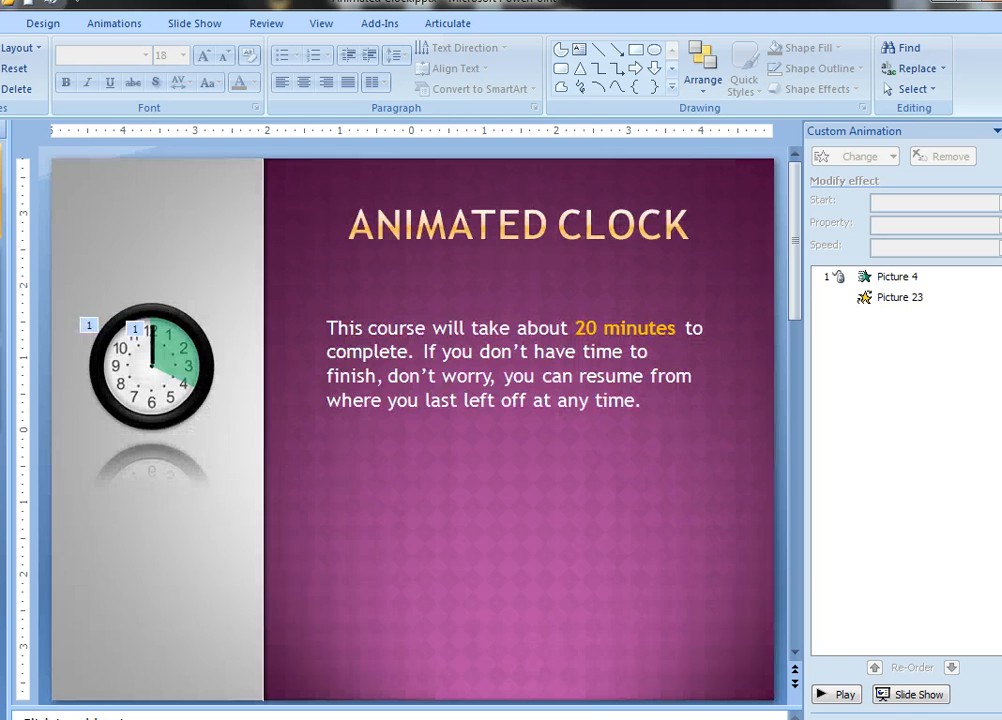